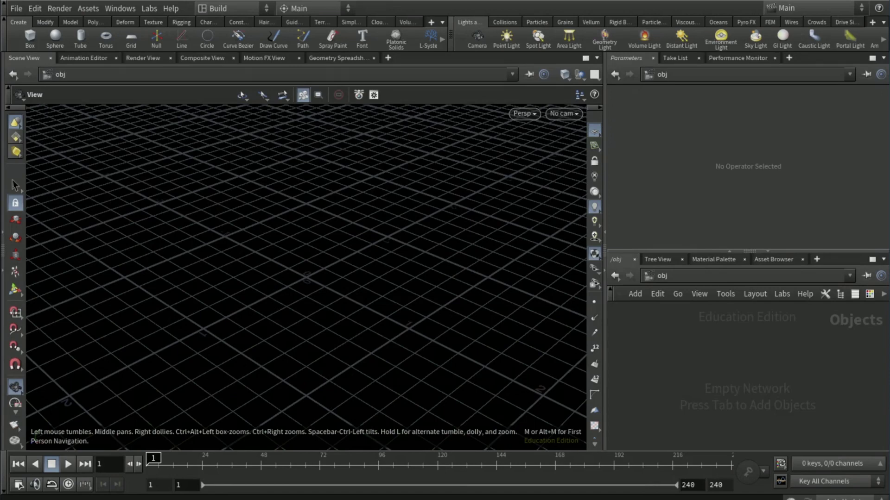
Look at the PBR Materials page on textures.com and the Dam Bridge HDRI page on Poly Haven, and return to Houdini.
key("alt+Tab")
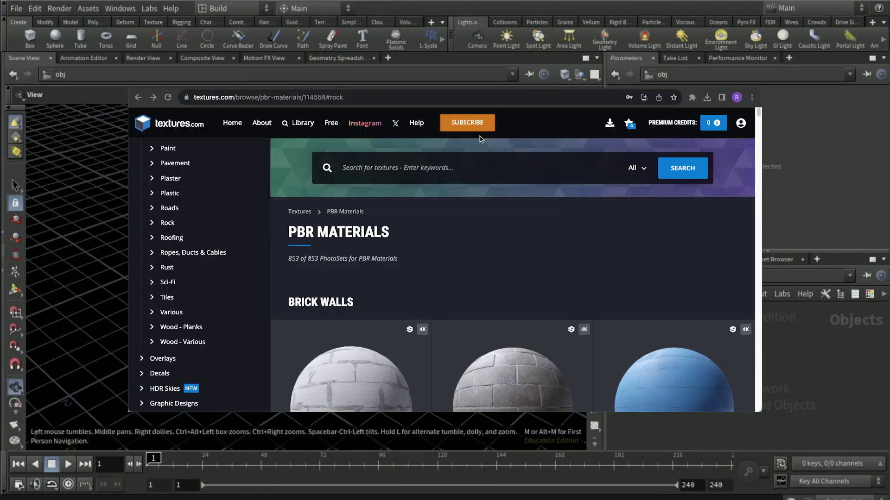
key("alt+Tab")
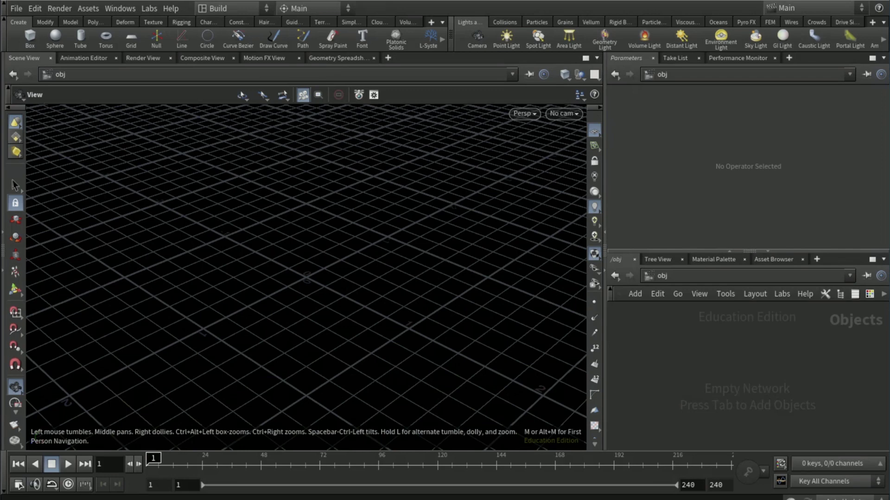
key("alt+Tab")
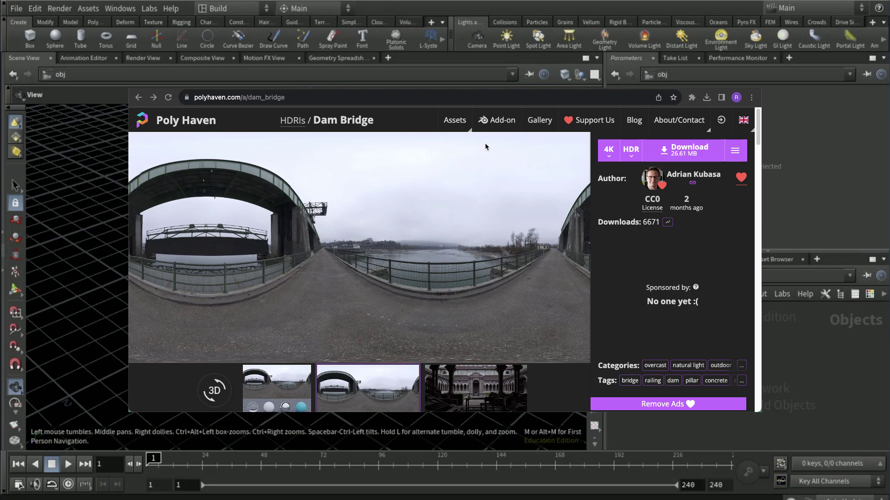
key("alt+Tab")
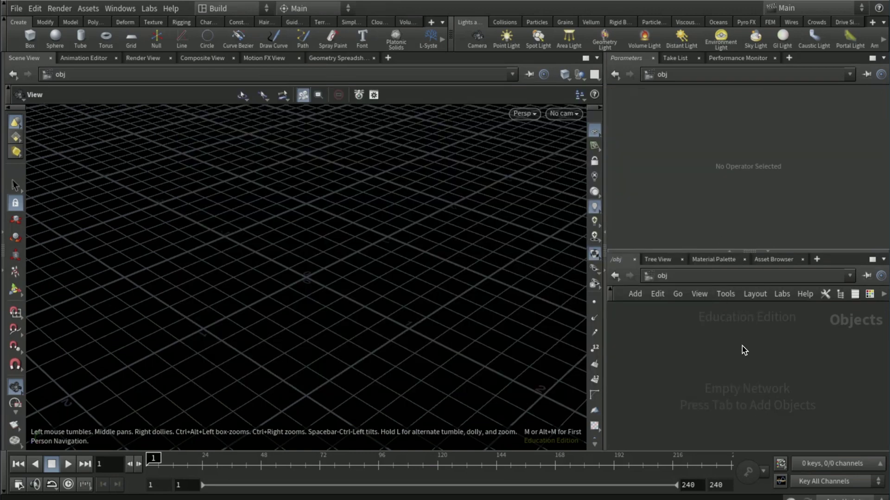
Add a Geometry object to the empty object network and go inside it.
key("Tab")
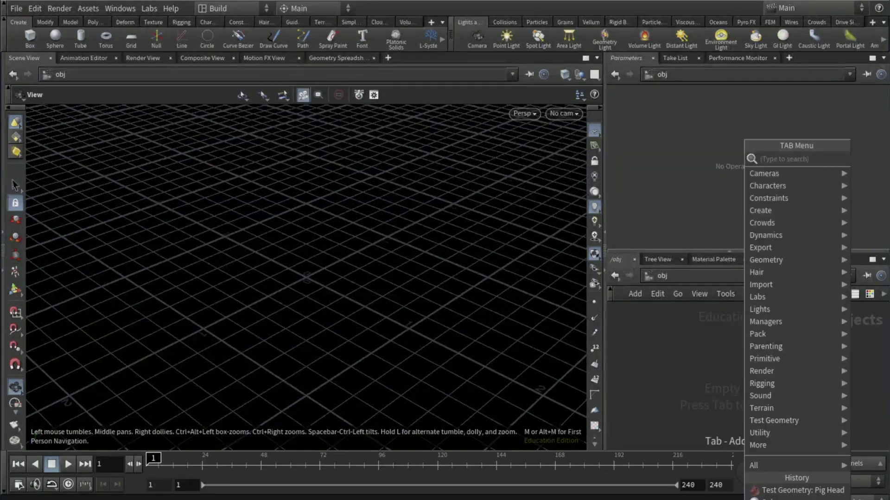
type("geo")
key("Return")
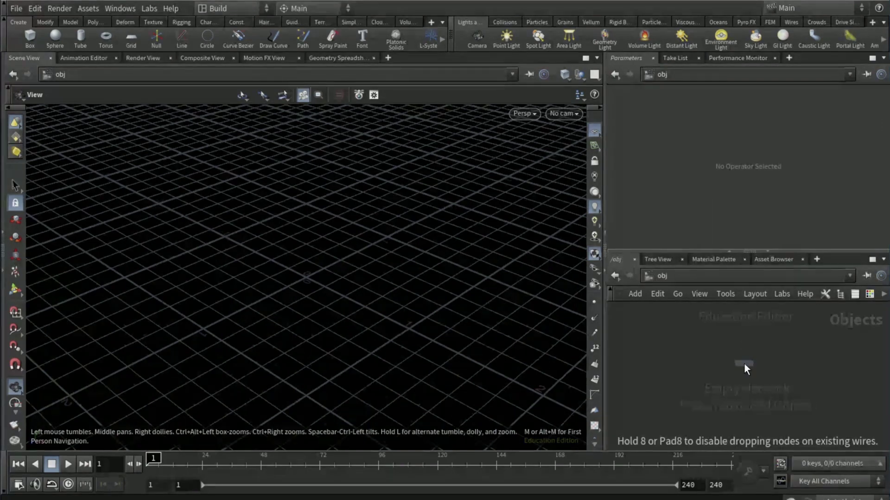
left_click(744, 363)
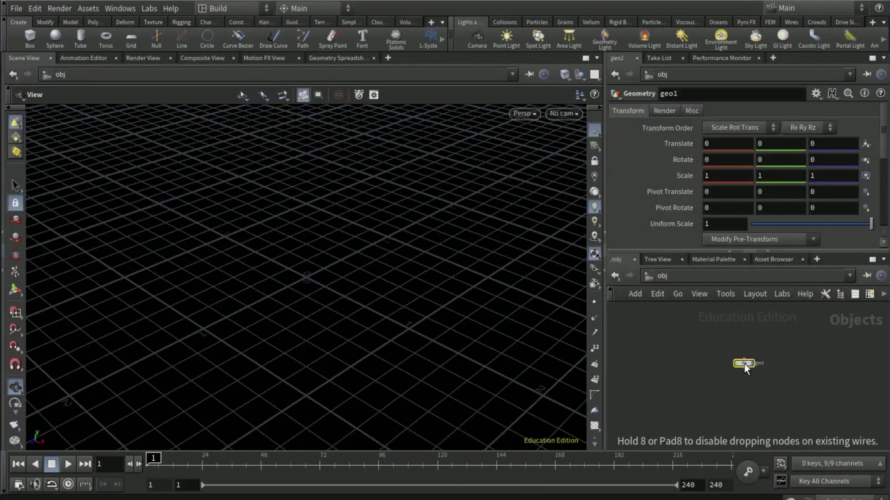
double_click(744, 364)
Add a Sphere inside the geometry object, with primitive type Polygon and frequency 8.
key("Tab")
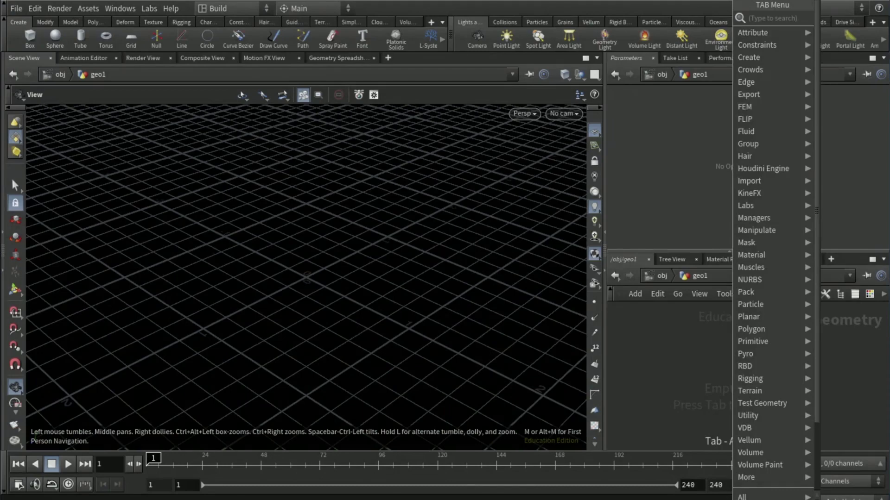
type("sphere")
key("Return")
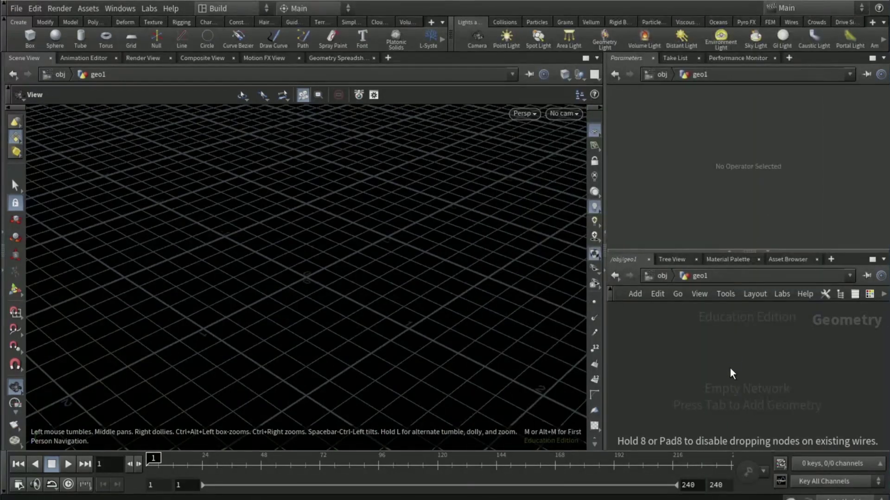
left_click(730, 368)
left_click(734, 111)
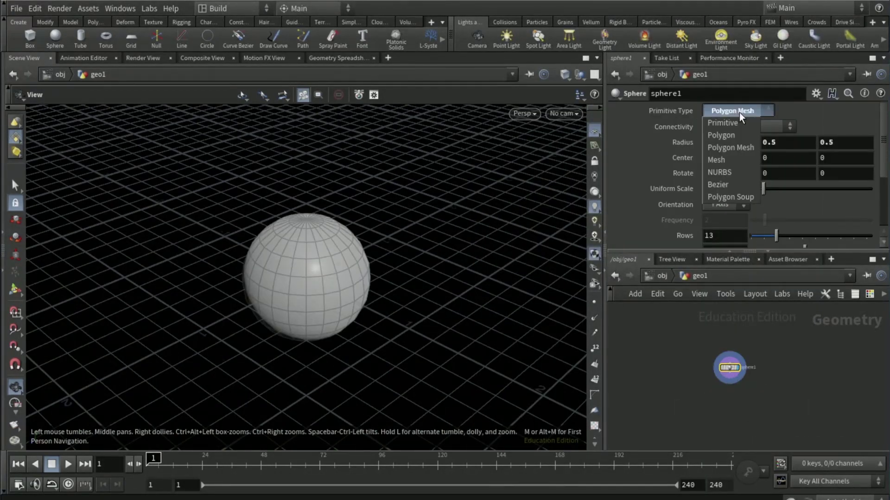
left_click(730, 132)
left_click_drag(786, 217, 843, 219)
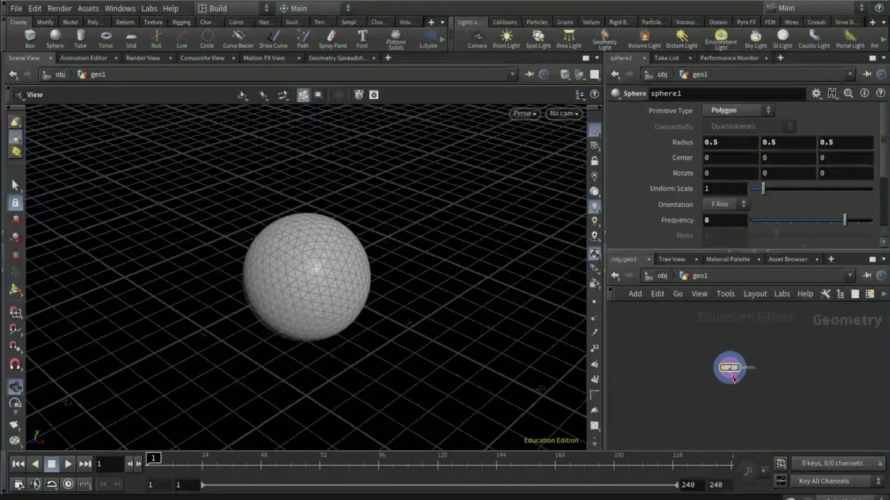
Add a Material node wired to the sphere's output and place it just below the sphere node.
left_click_drag(733, 380, 733, 398)
key("Tab")
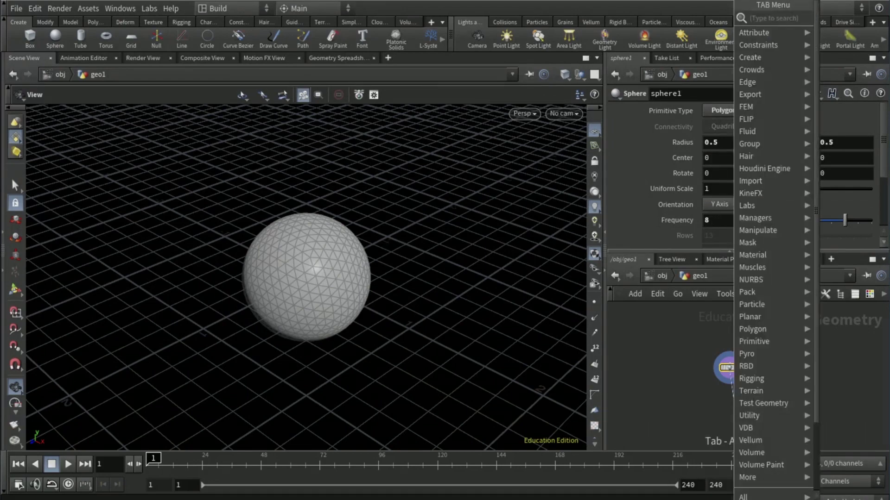
type("mat")
key("Return")
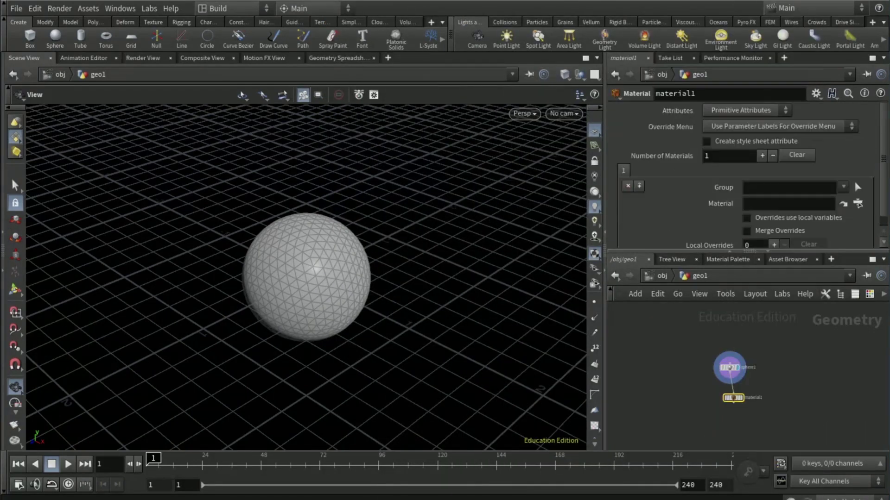
left_click(736, 401)
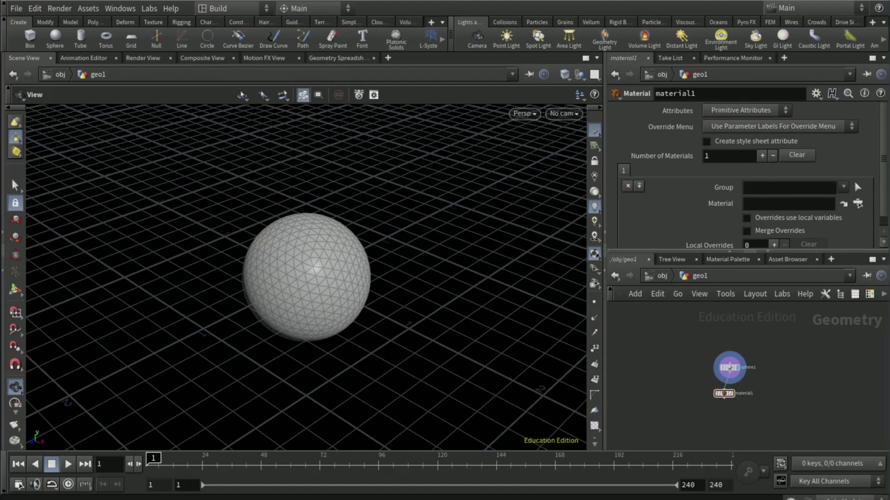
Add a Material Network node beside the Material node and go inside it.
key("Tab")
type("material")
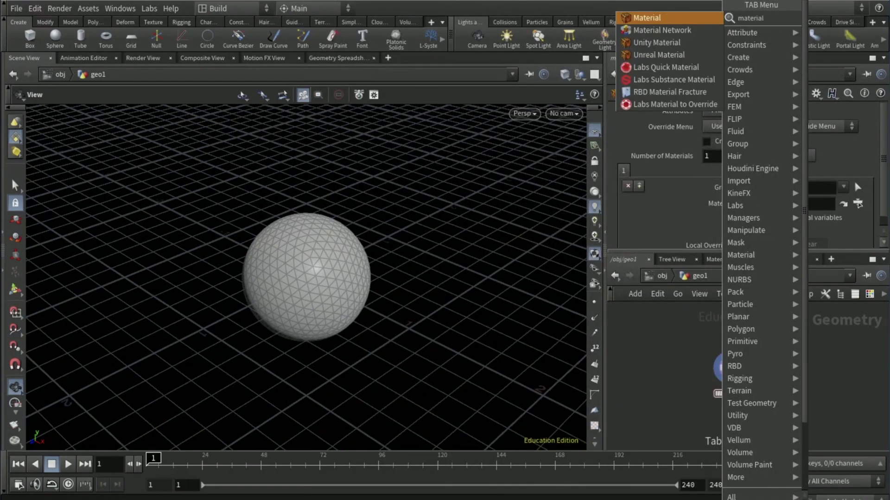
key("Return")
left_click(814, 399)
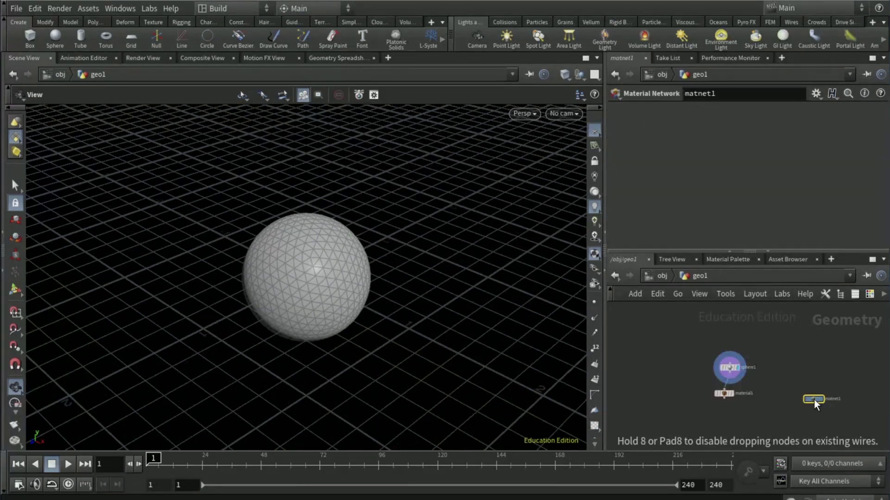
double_click(813, 399)
Add a Principled Shader to the material network.
key("Tab")
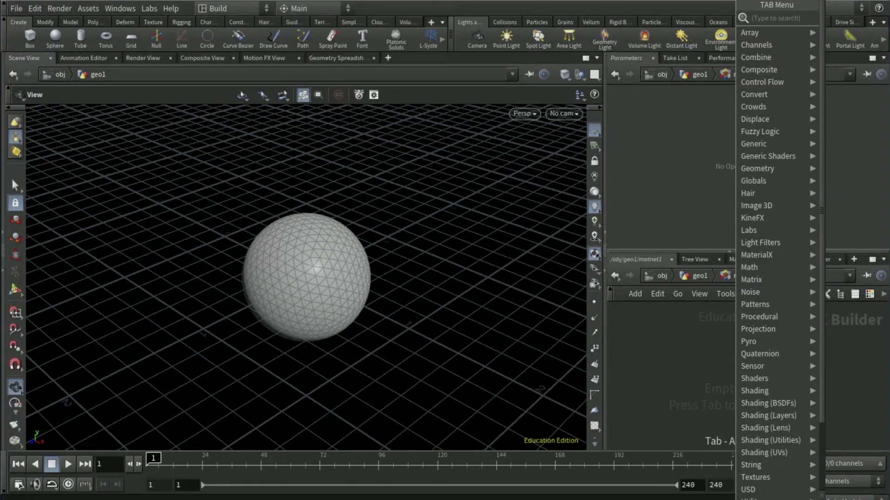
type("princi")
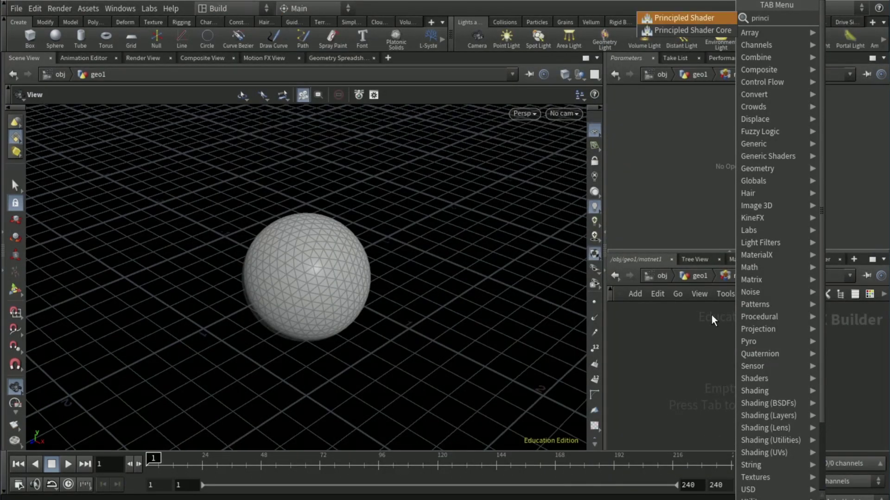
key("Return")
left_click(710, 317)
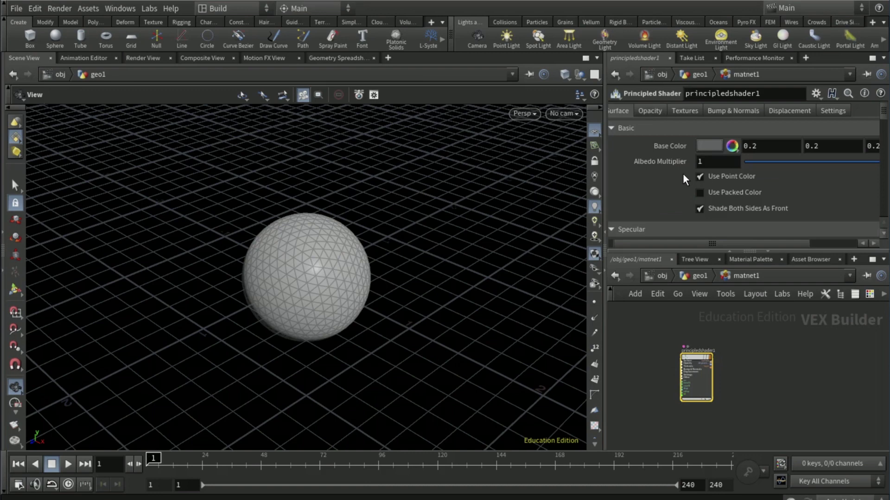
Enable the Principled Shader's base color texture and assign TCom_Rock_CliffVolcanic_4K_albedo.tif from D:/Rock Cliff Volcanic Textures to it.
left_click_drag(703, 242, 833, 242)
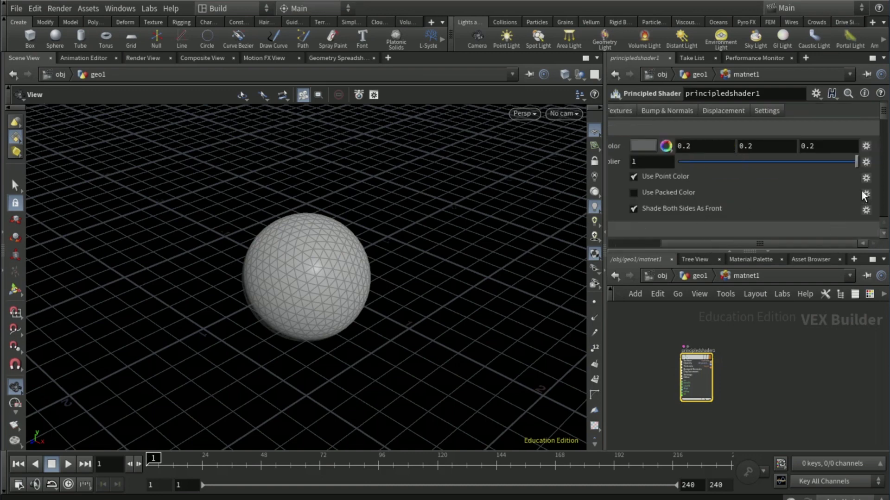
scroll(741, 200, "down", 1)
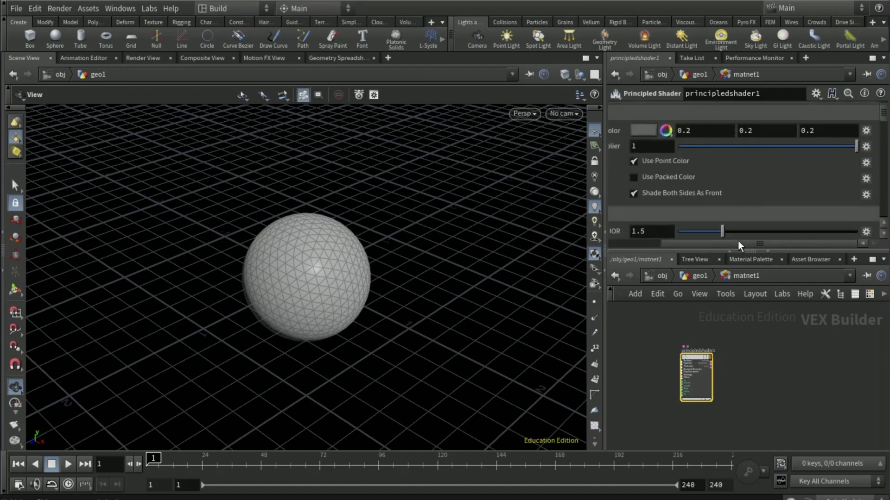
left_click_drag(738, 241, 672, 241)
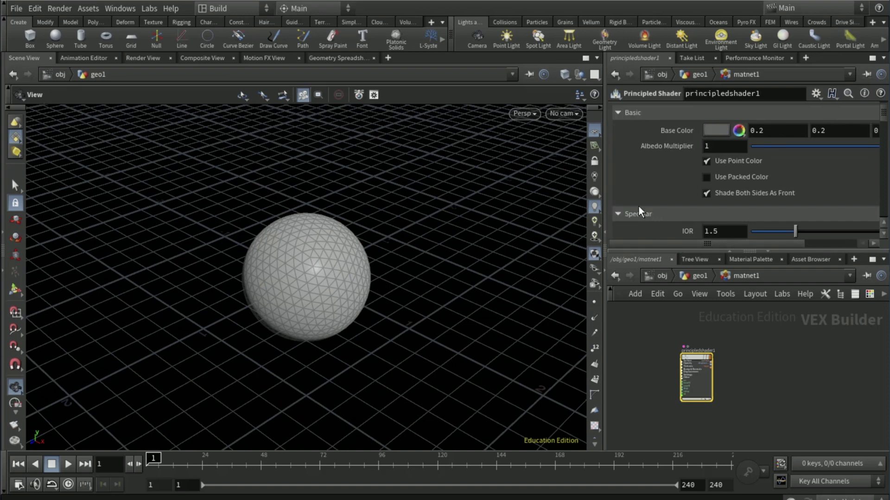
scroll(643, 209, "up", 1)
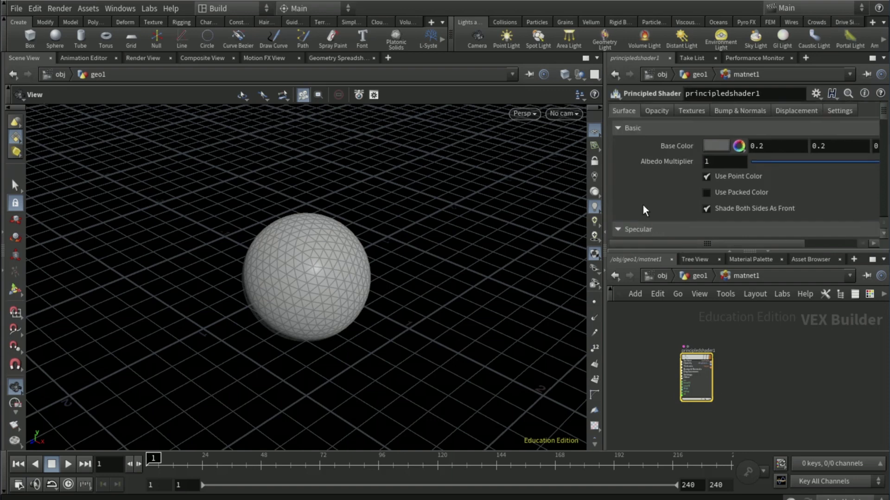
left_click(689, 112)
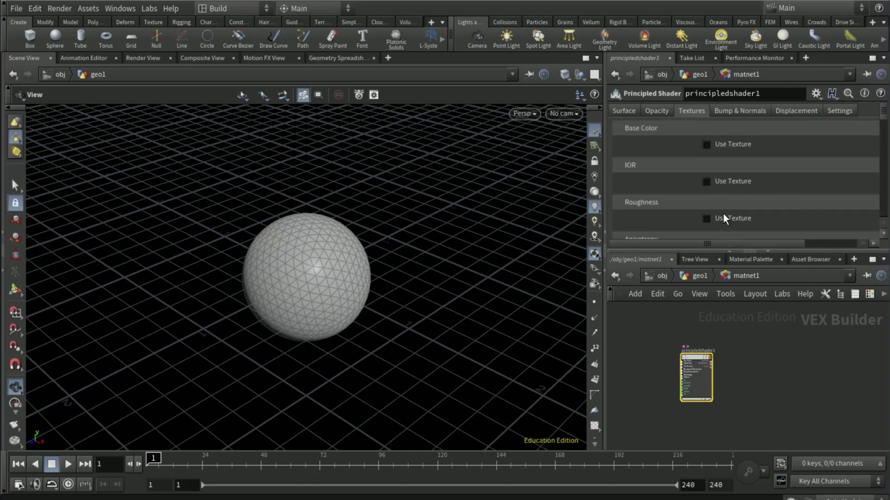
left_click(706, 143)
left_click_drag(728, 243, 780, 242)
left_click(853, 161)
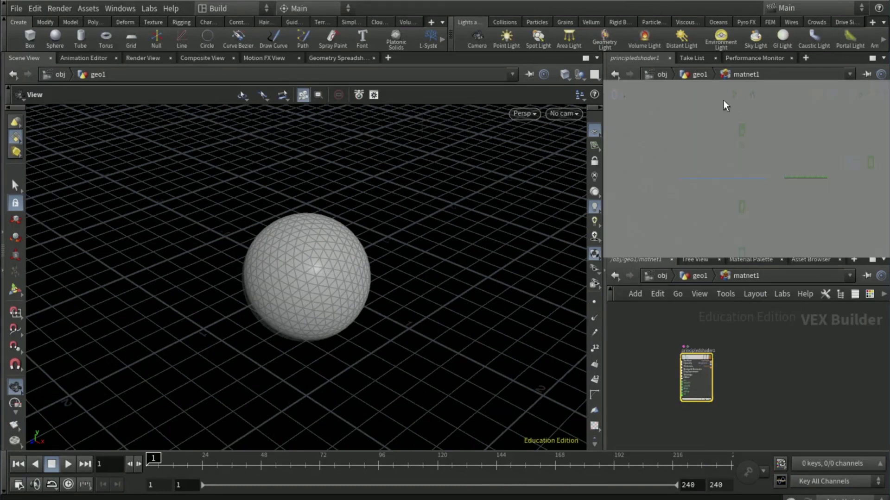
left_click(623, 76)
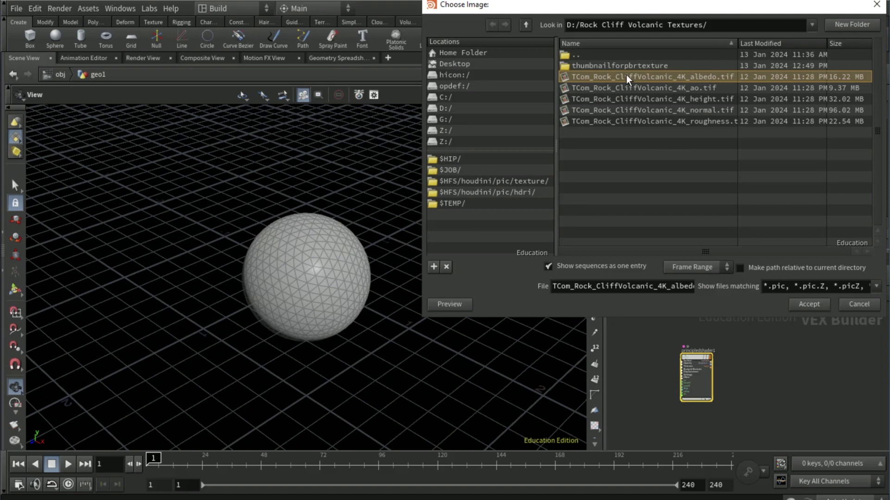
left_click(816, 304)
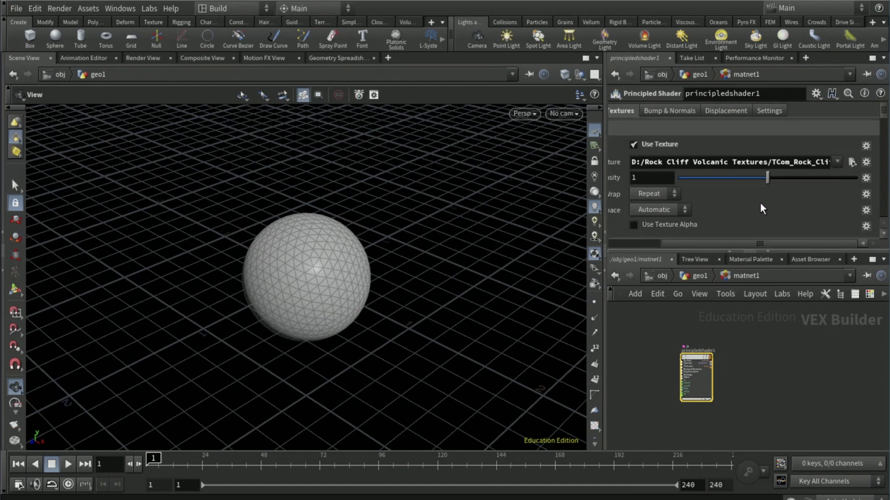
Widen the parameter area, enable the shader's roughness texture and assign the TCom_Rock_CliffVolcanic_4K_roughness image to it.
scroll(756, 204, "down", 10)
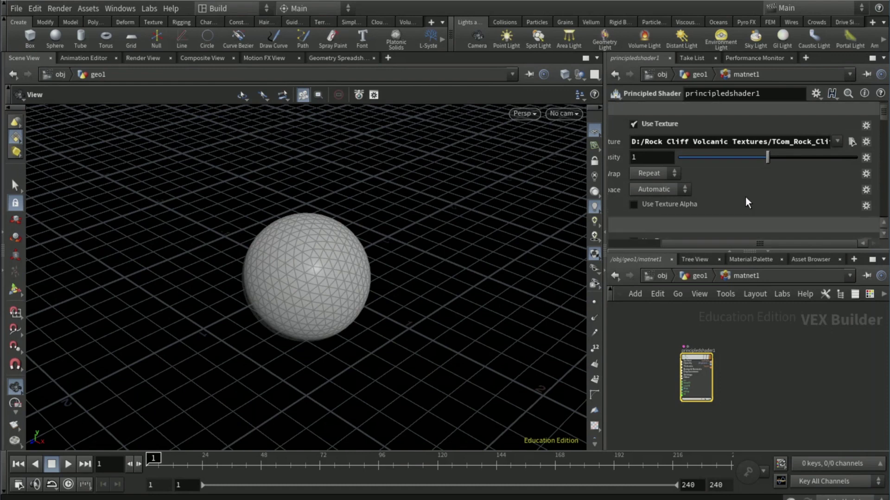
left_click_drag(704, 244, 671, 244)
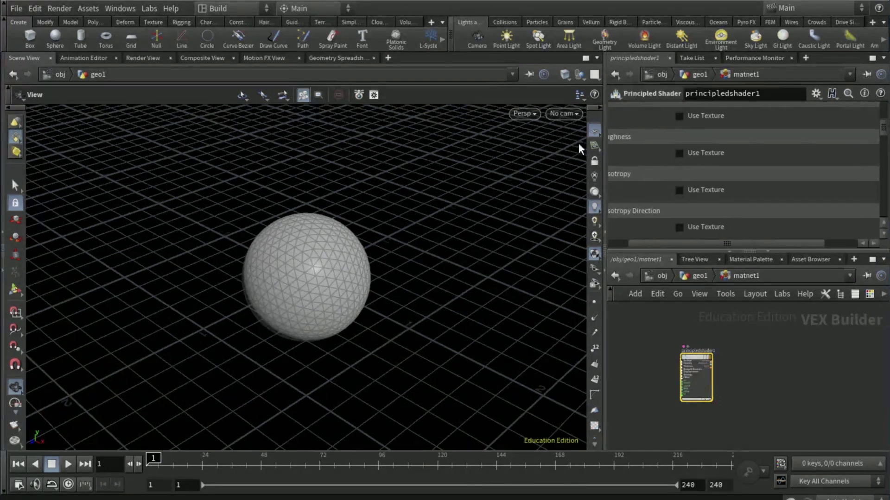
left_click_drag(605, 145, 550, 146)
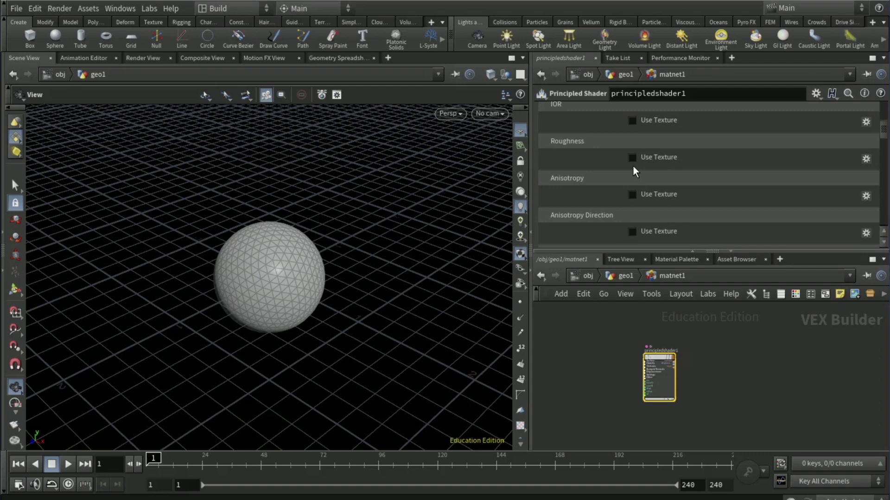
left_click(632, 157)
left_click(853, 175)
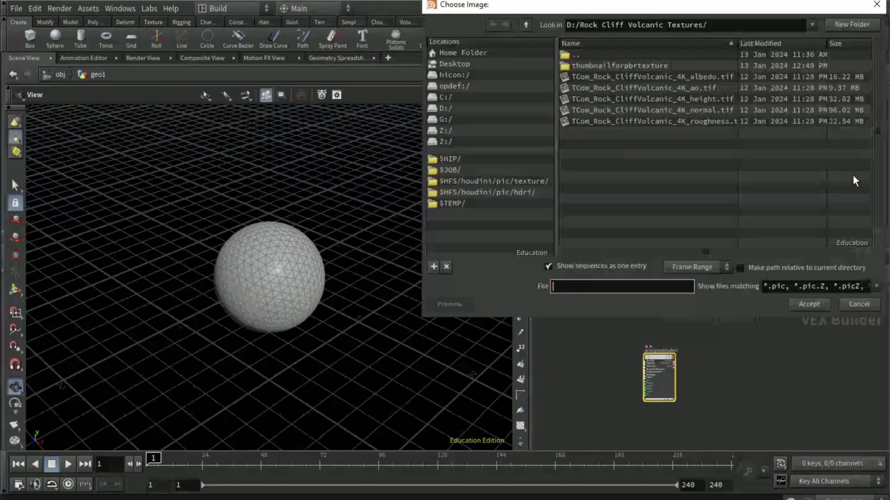
left_click(695, 121)
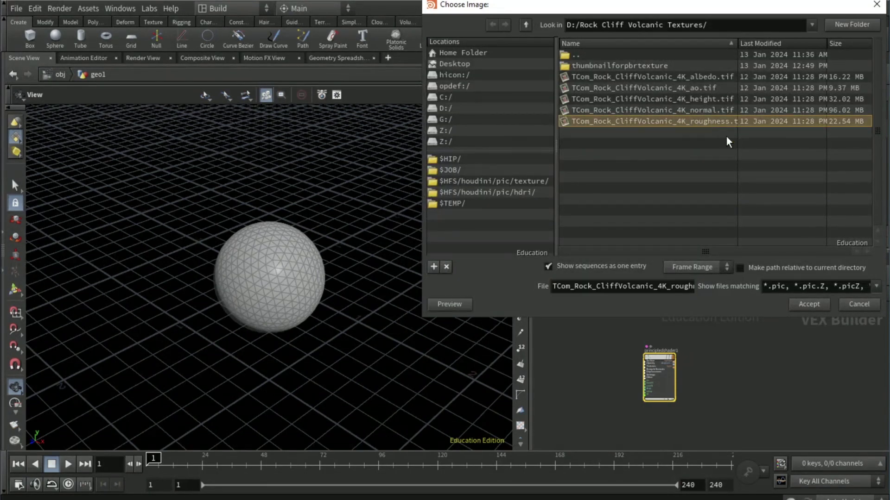
left_click(808, 304)
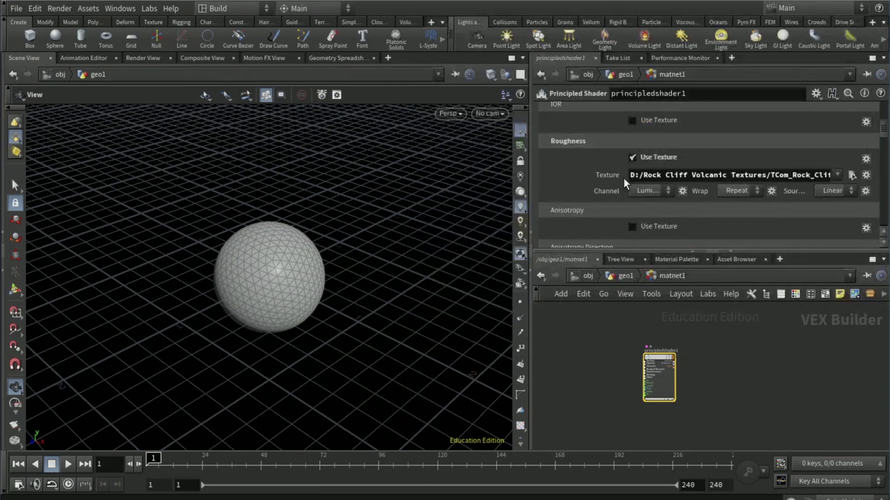
Enable the shader's base normal map and assign TCom_Rock_CliffVolcanic_4K_normal.tif to its texture path.
scroll(585, 166, "up", 3)
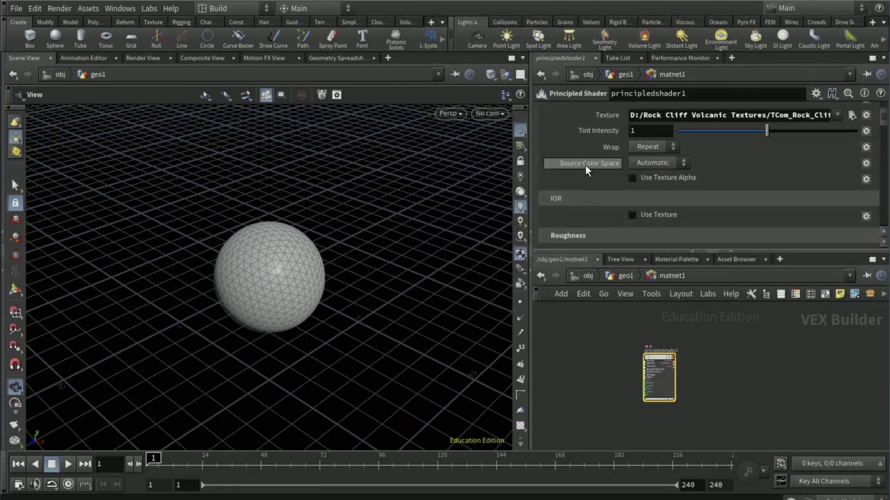
scroll(612, 153, "up", 2)
left_click(679, 112)
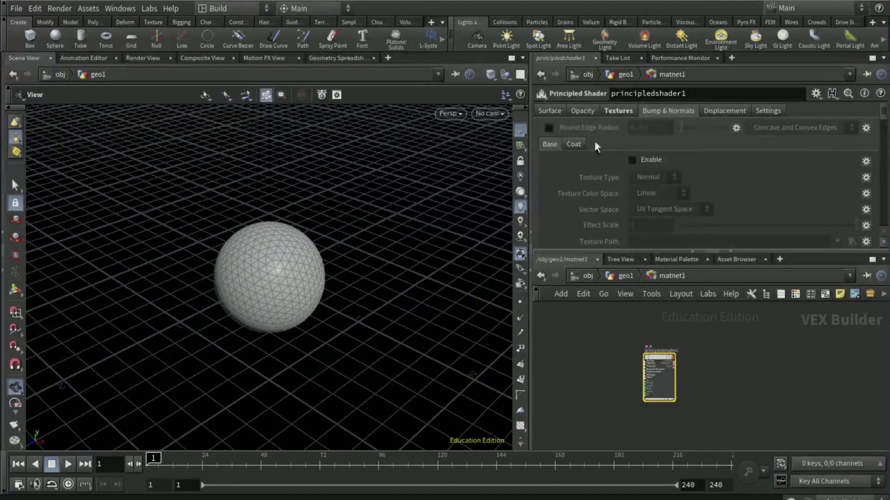
left_click(633, 159)
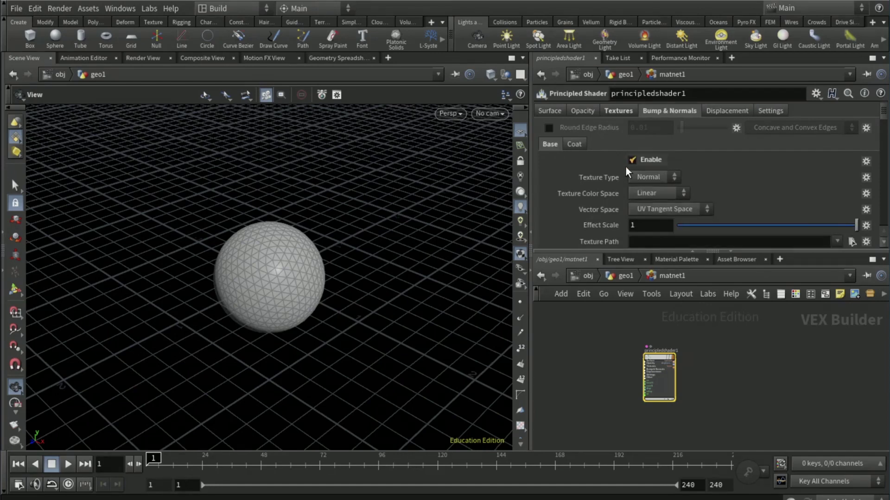
scroll(844, 238, "down", 1)
left_click(852, 225)
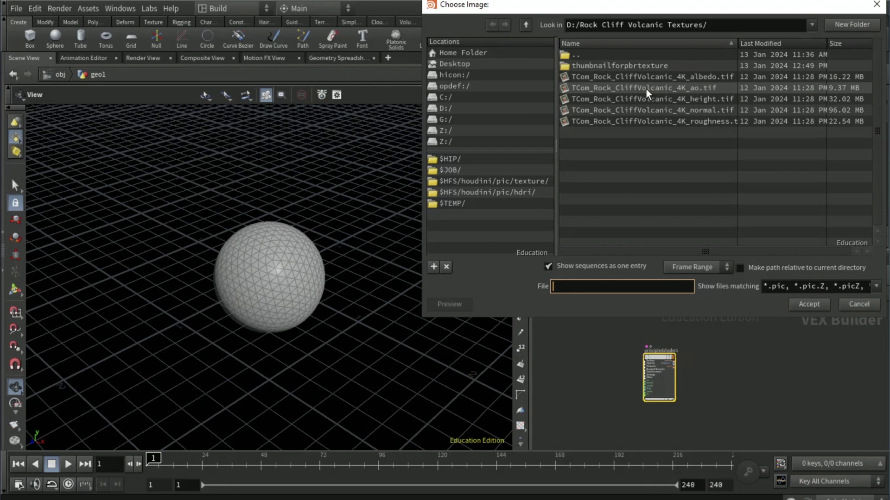
left_click(660, 110)
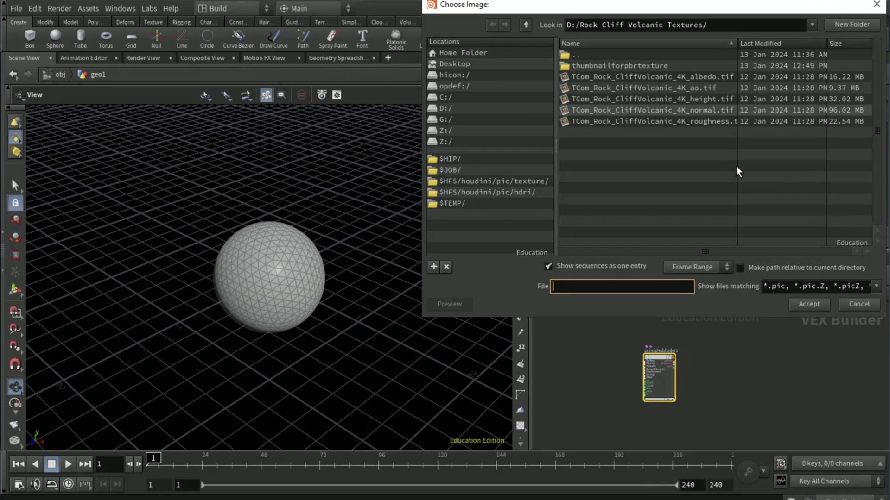
left_click(812, 304)
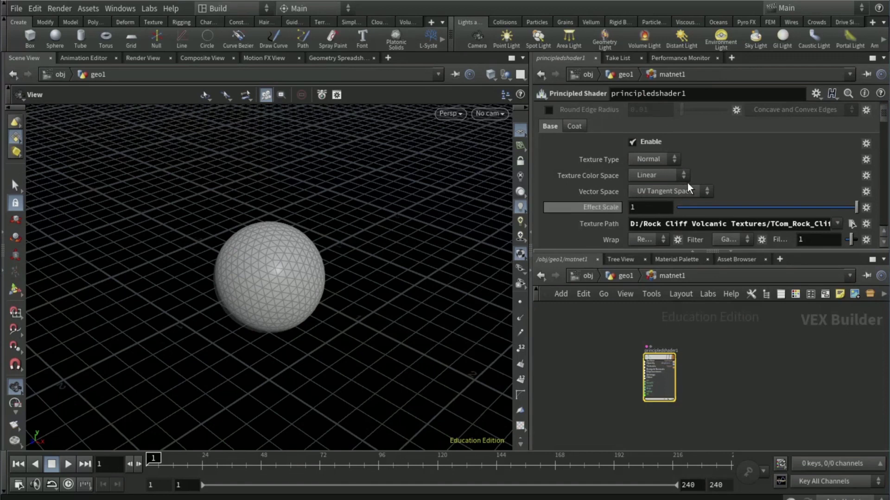
Enable texture displacement on the shader and assign TCom_Rock_CliffVolcanic_4K_height.tif to its texture path.
scroll(704, 181, "up", 1)
left_click(727, 110)
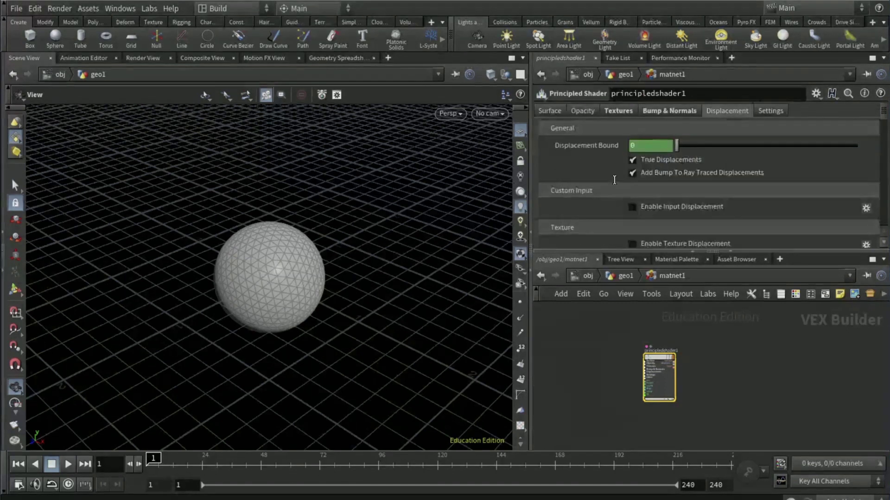
scroll(613, 179, "down", 3)
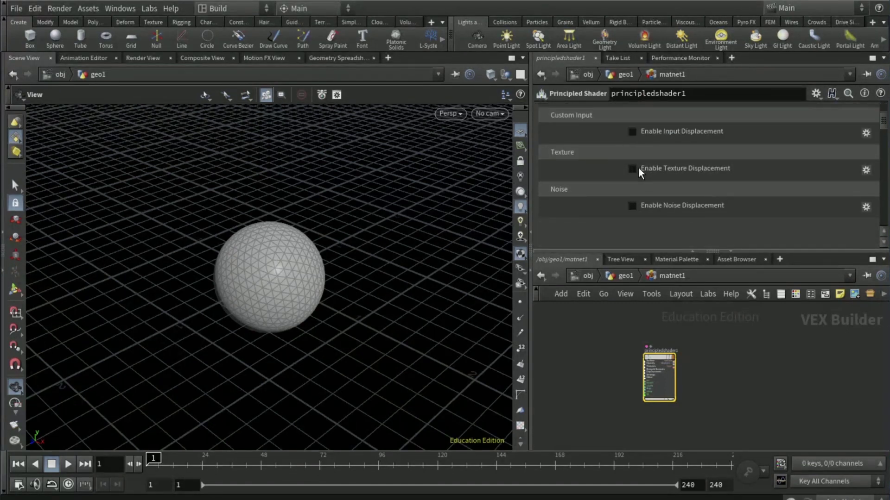
left_click(634, 168)
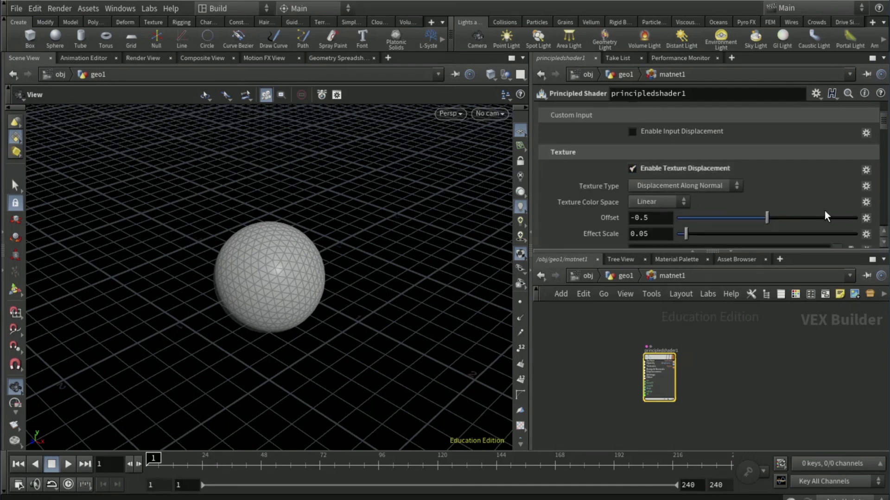
scroll(817, 202, "down", 1)
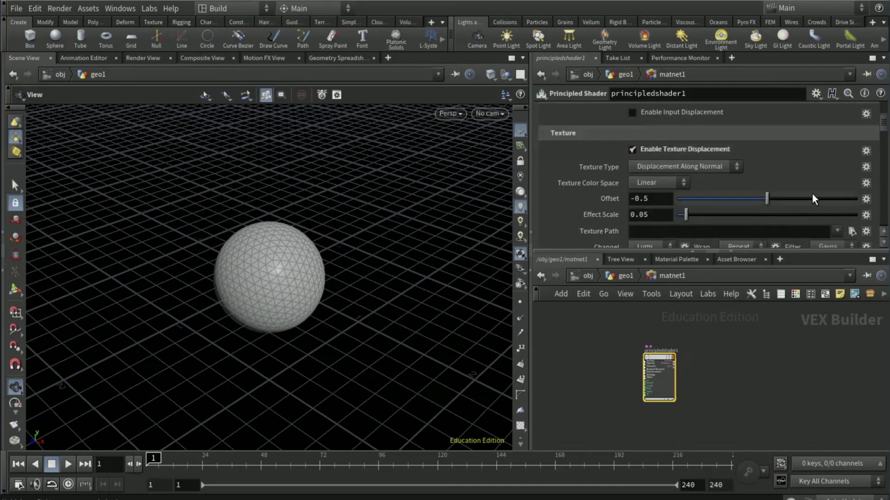
left_click(852, 230)
left_click(666, 99)
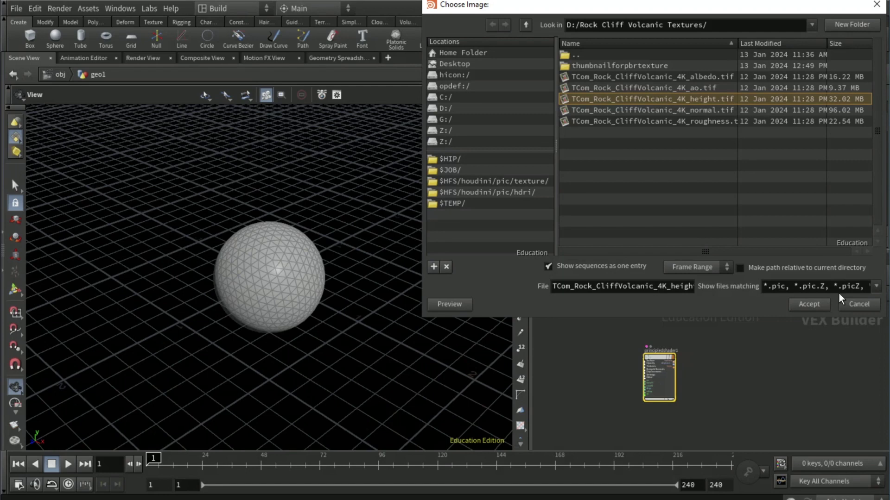
left_click(804, 304)
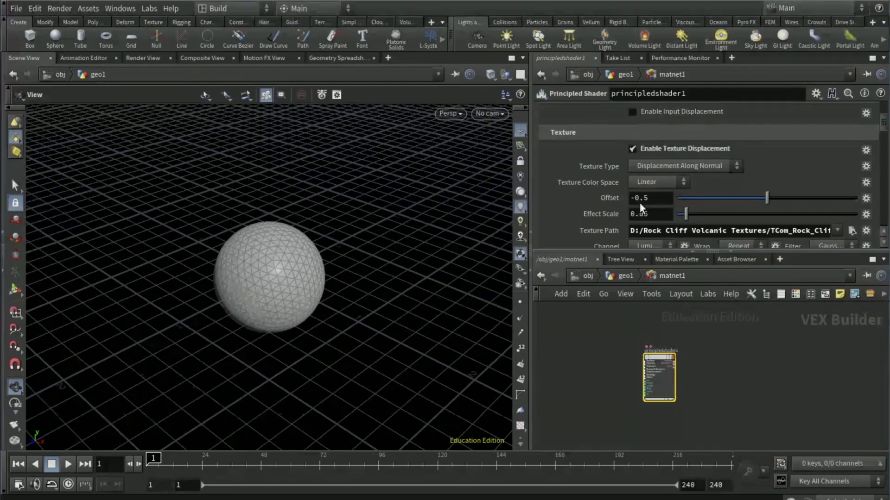
Return to geo1, assign matnet1's principledshader1 to the Material node and display that node.
left_click(625, 276)
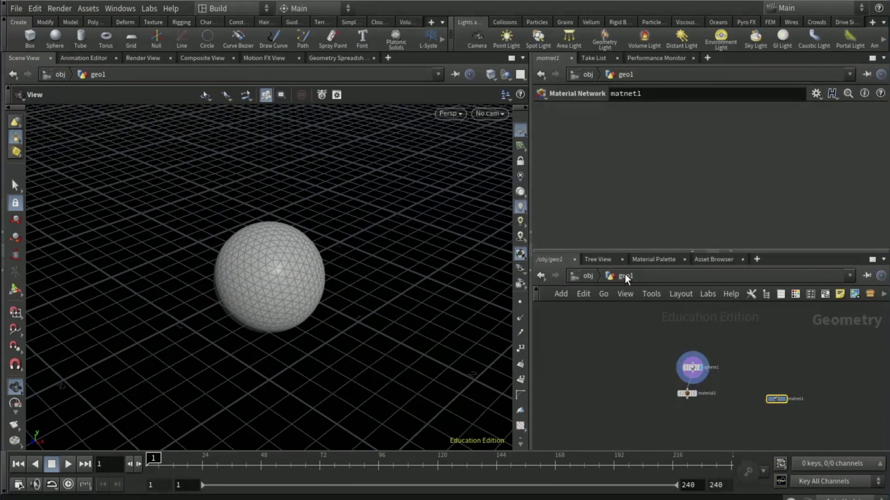
left_click(686, 393)
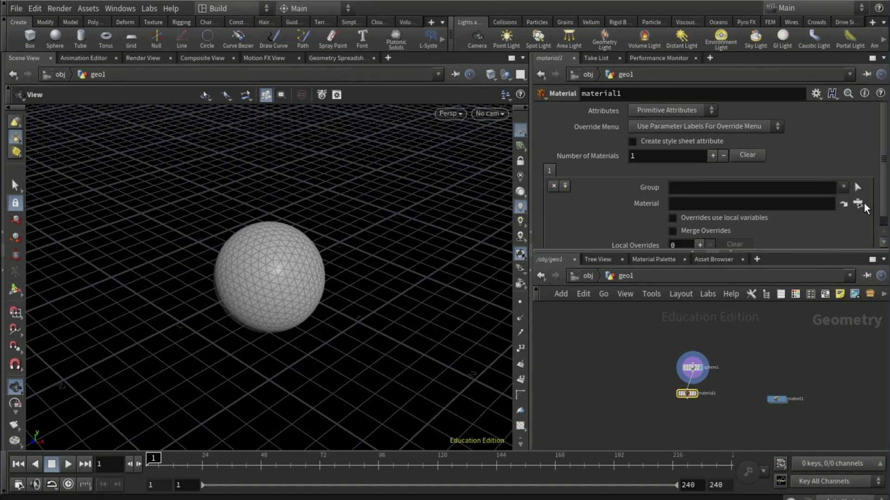
left_click(859, 203)
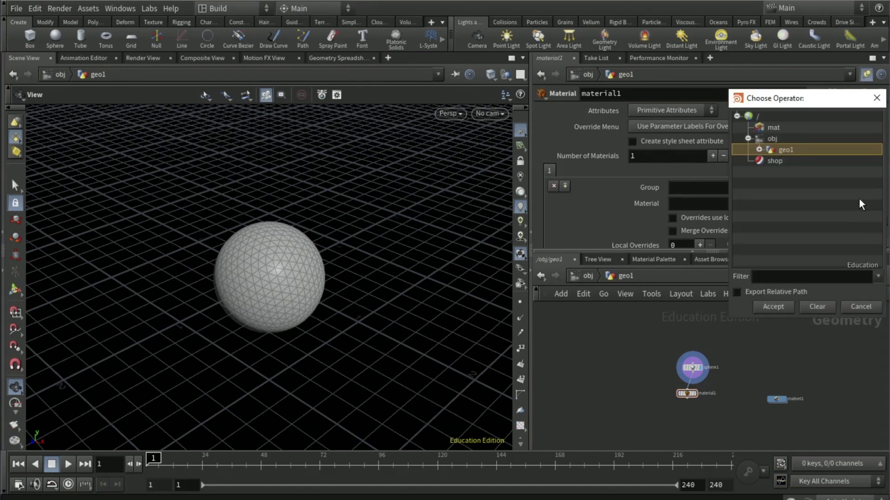
left_click(760, 149)
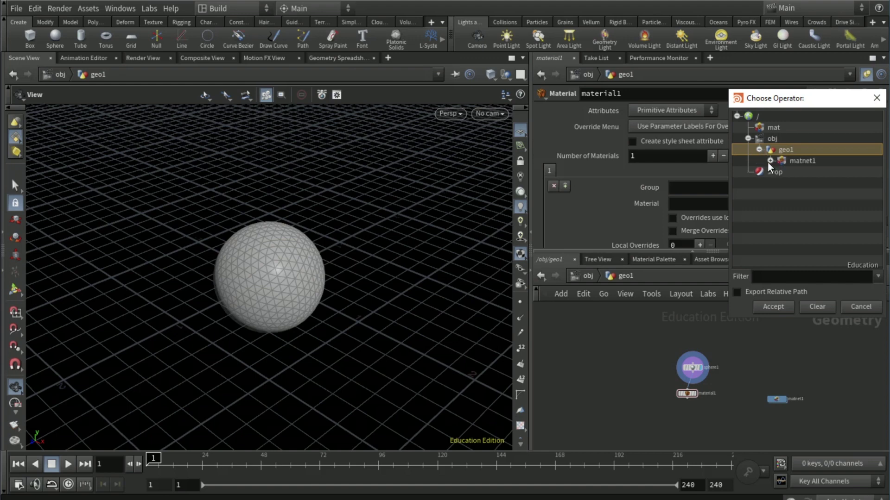
left_click(771, 161)
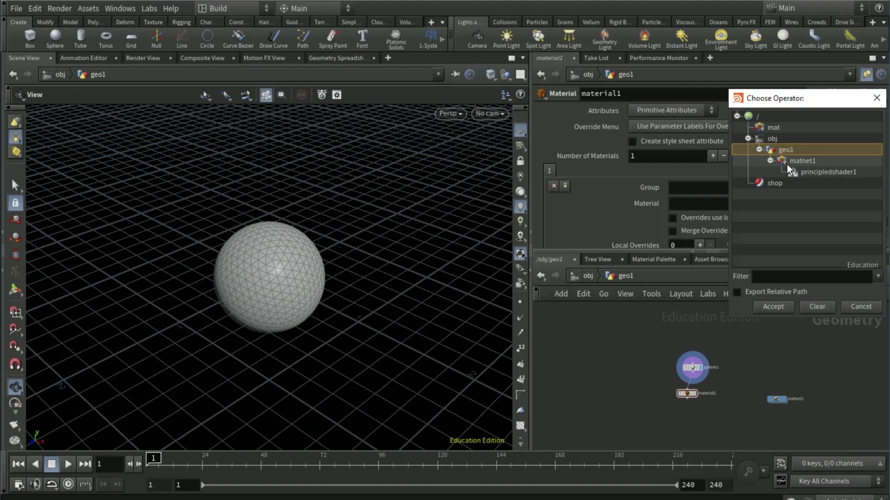
left_click(816, 171)
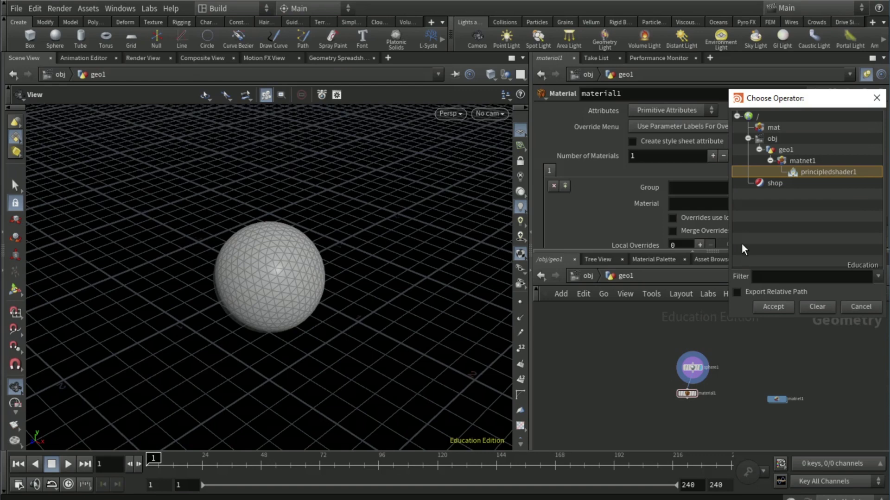
left_click(773, 306)
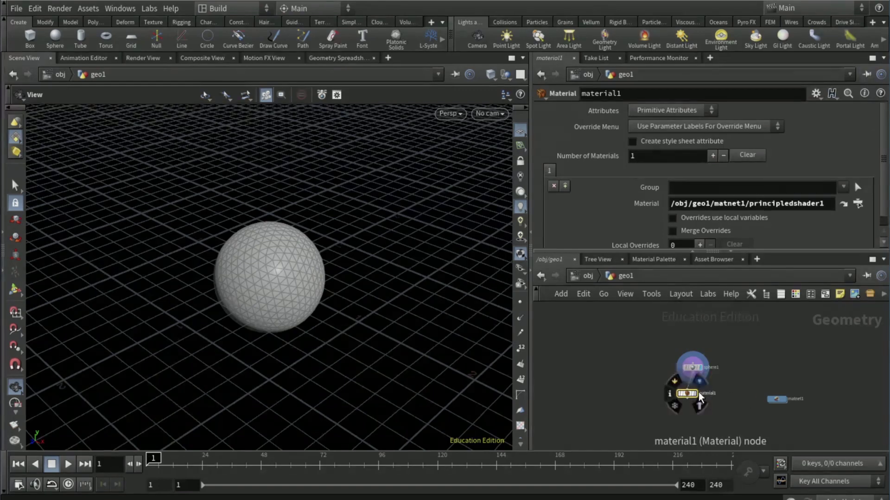
left_click(698, 400)
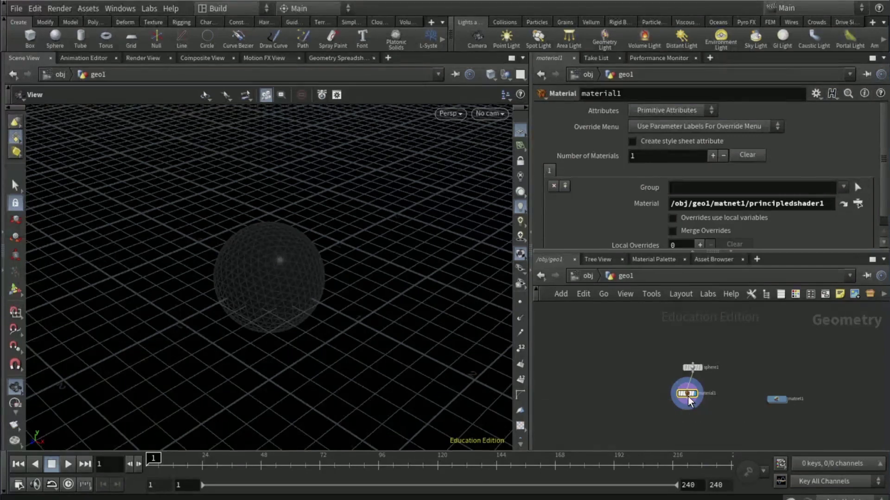
Move the Material node below the sphere node and insert a UV Project node on the wire between them.
left_click_drag(689, 400, 694, 417)
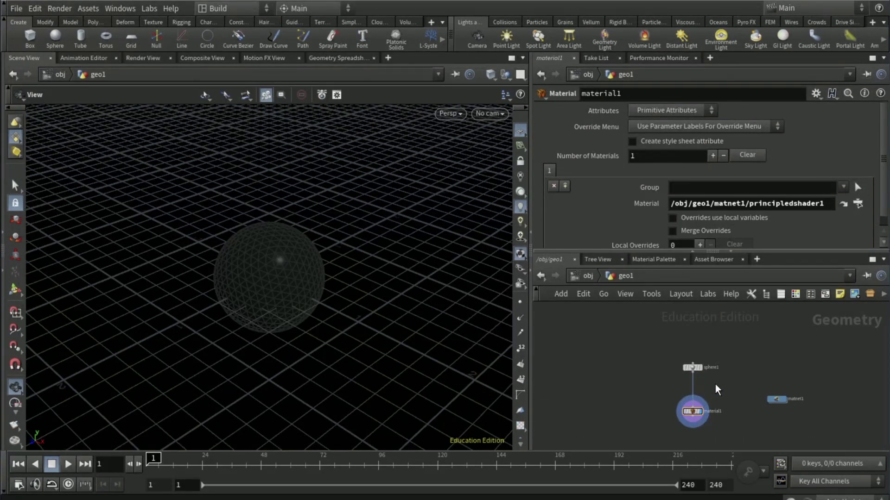
key("Tab")
type("uv p")
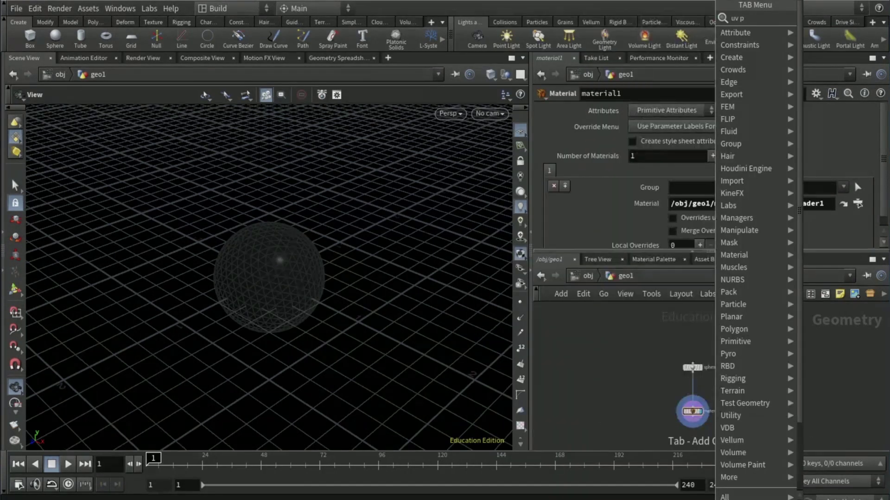
key("Return")
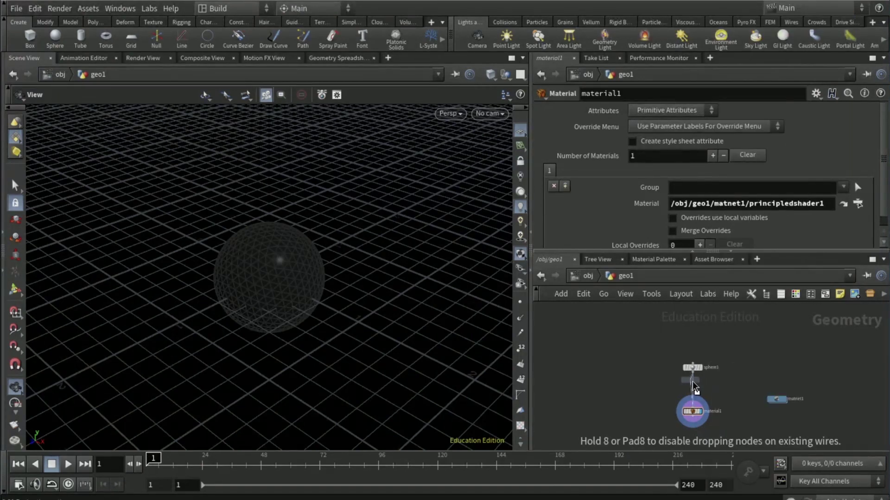
left_click(694, 389)
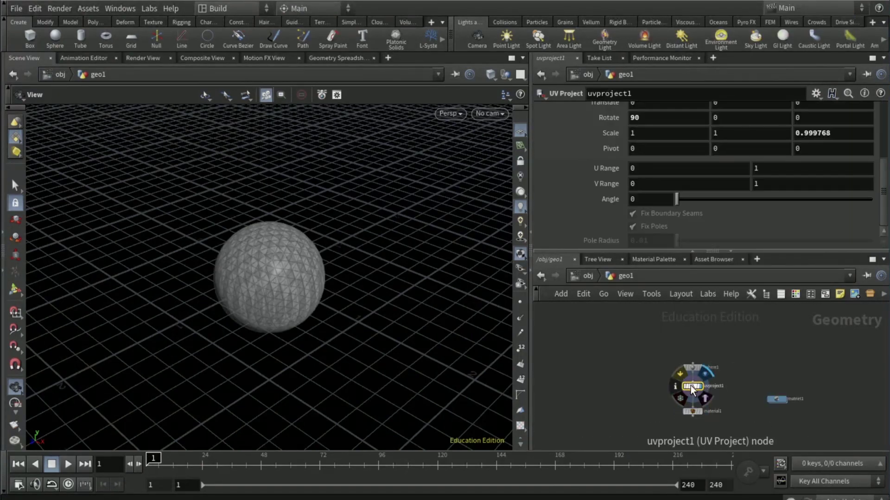
Add a UV Quick Shade node, connect it to the UV Project node's output and display it.
right_click_drag(357, 298, 367, 352)
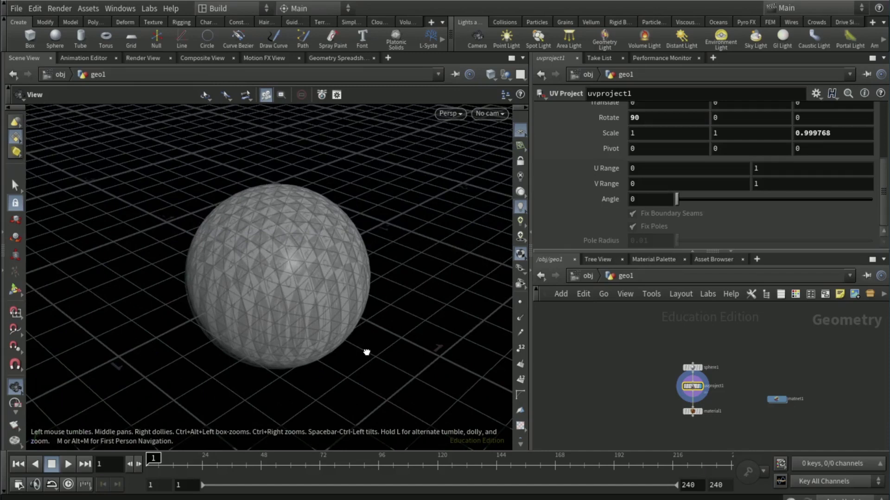
left_click_drag(367, 352, 350, 315)
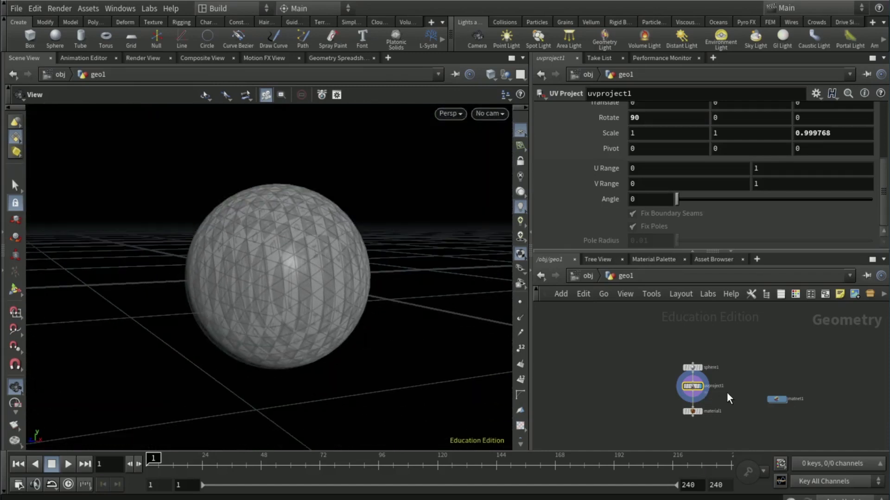
key("Tab")
type("uv")
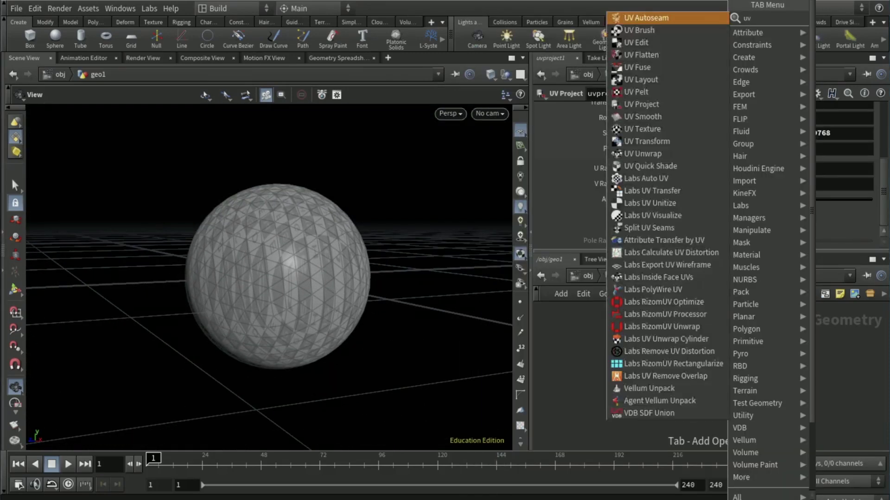
type(" qu")
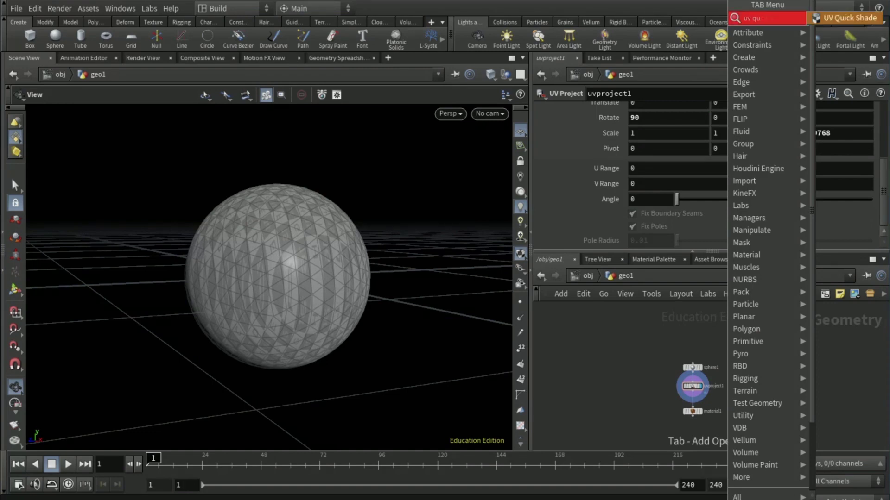
key("Return")
left_click(727, 392)
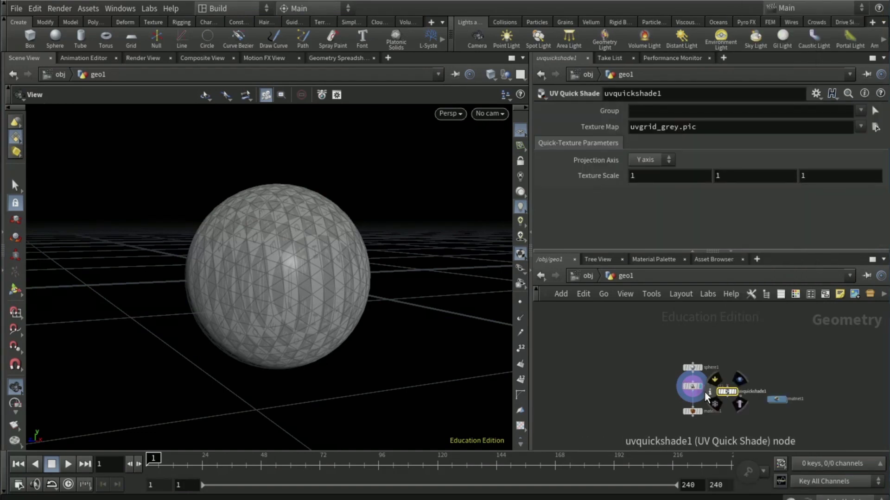
left_click(695, 394)
left_click(730, 392)
mouse_move(734, 392)
left_mouse_down()
mouse_move(725, 400)
mouse_move(738, 407)
left_mouse_up()
left_click(739, 407)
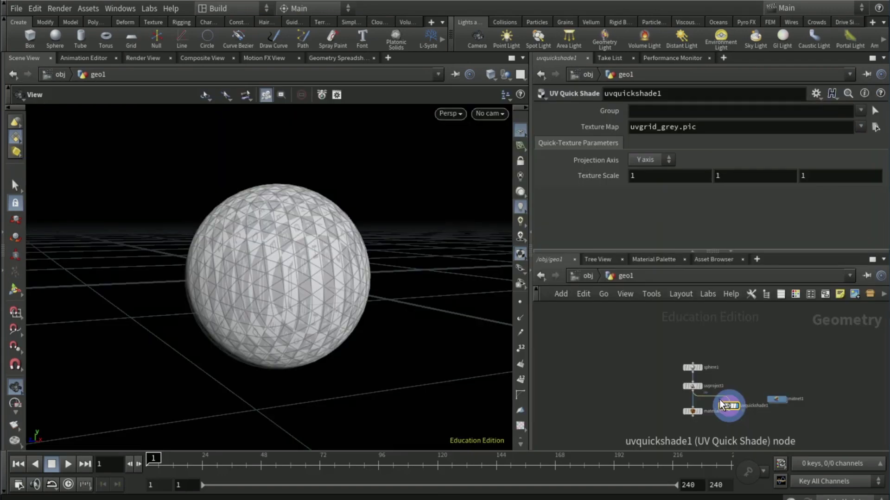
Set the UV Project node's projection to Polar.
left_click(694, 387)
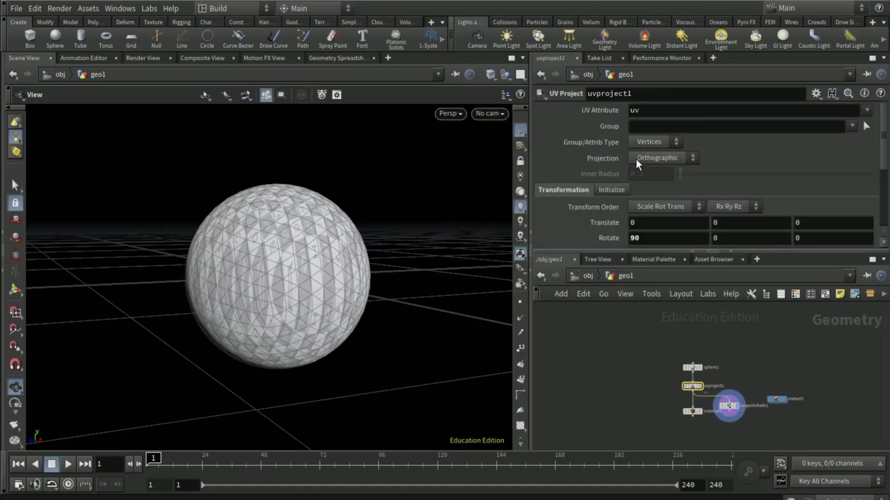
left_click(636, 158)
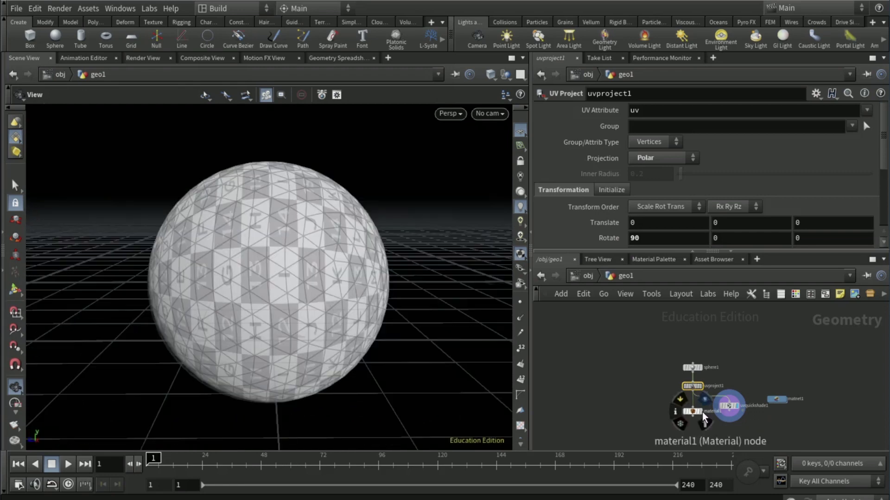
Display the Material node and render the textured sphere in the Render View.
left_click(704, 418)
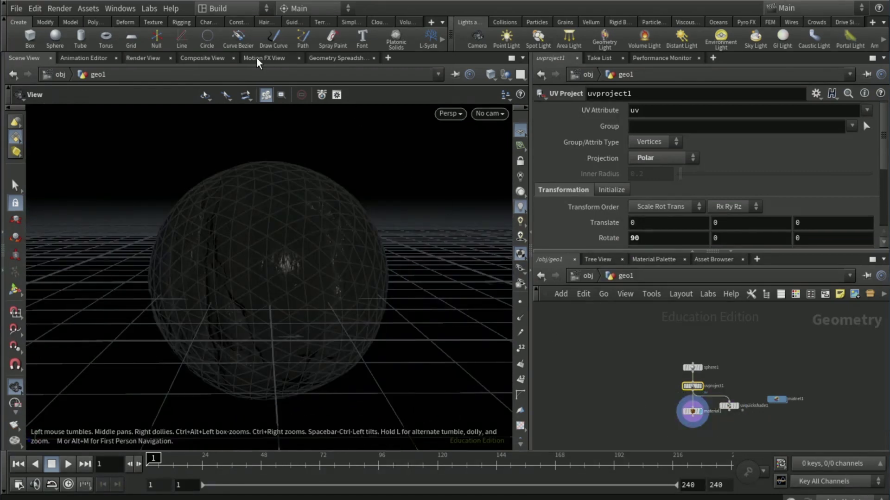
left_click(143, 58)
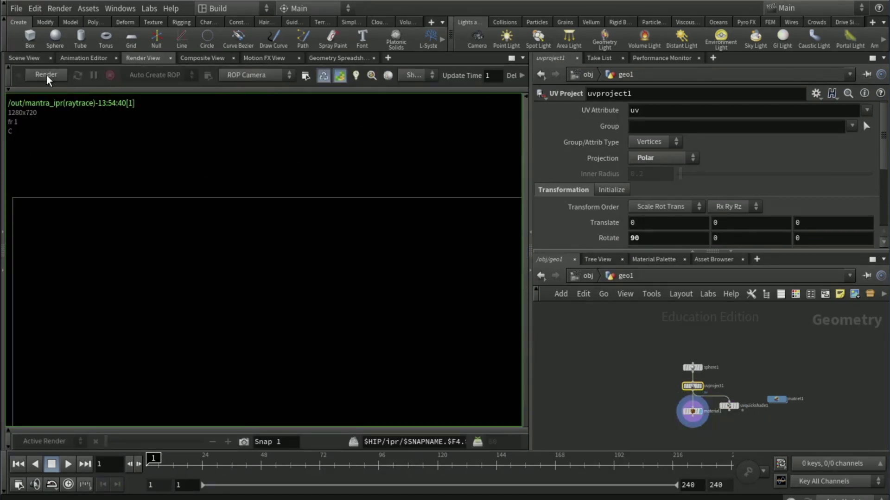
left_click(46, 76)
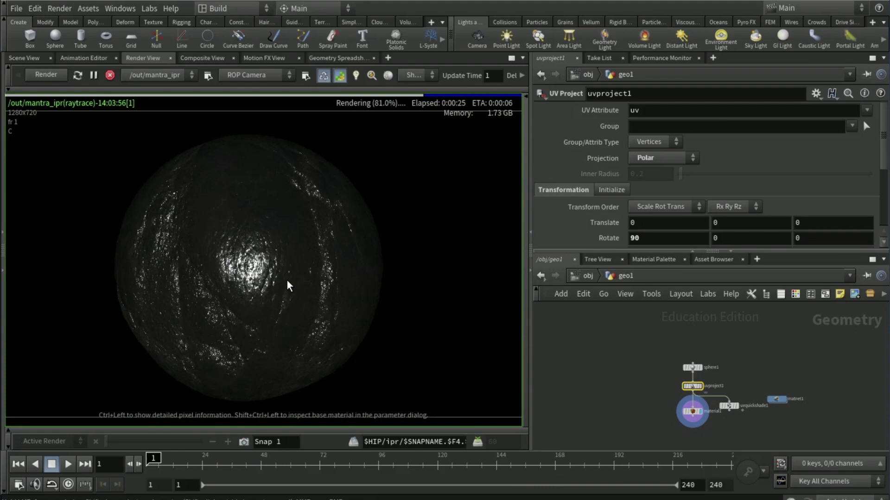
Return to the Scene View at object level and add an Environment Light beside the geometry object.
left_click(24, 58)
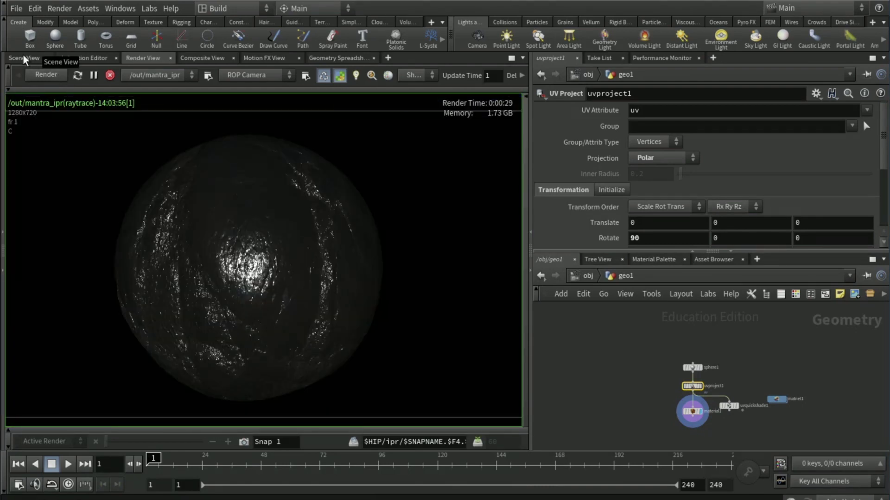
left_click(24, 58)
left_click(585, 276)
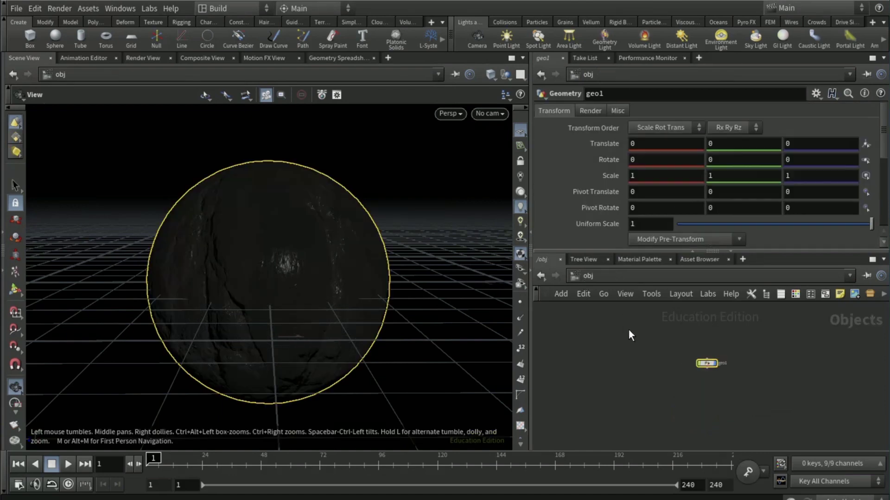
left_click(626, 353)
key("Tab")
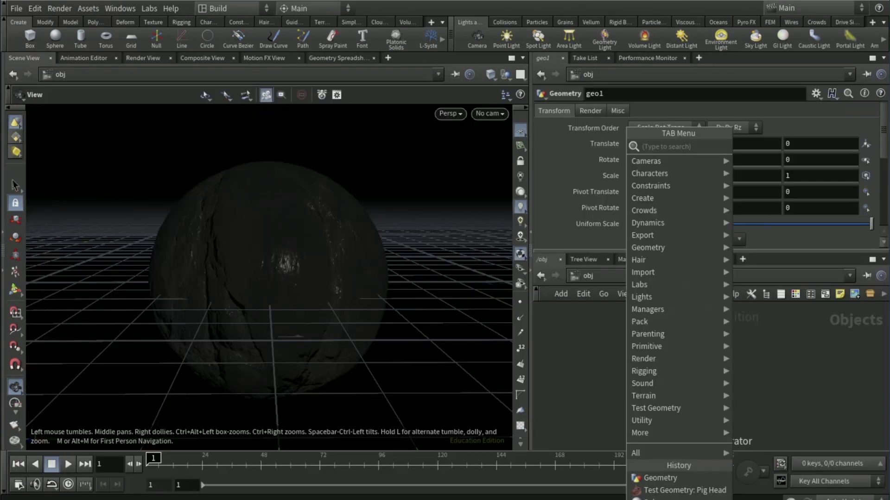
type("envi")
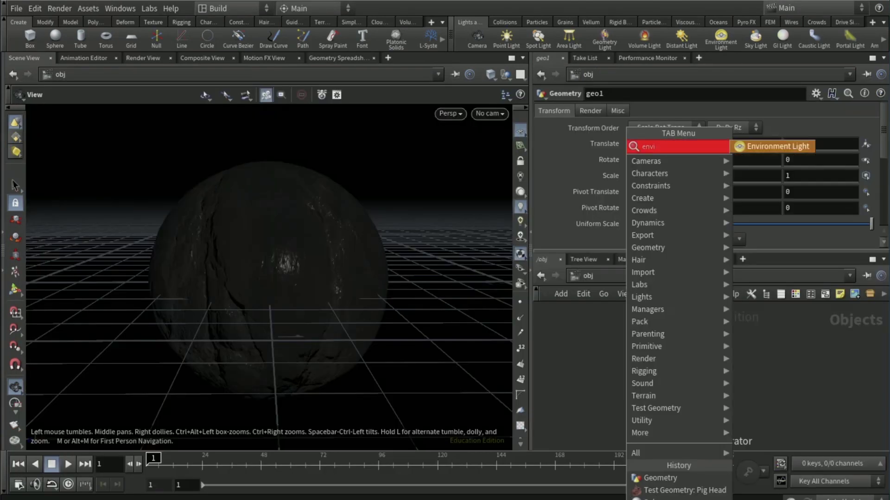
key("Return")
left_click(613, 364)
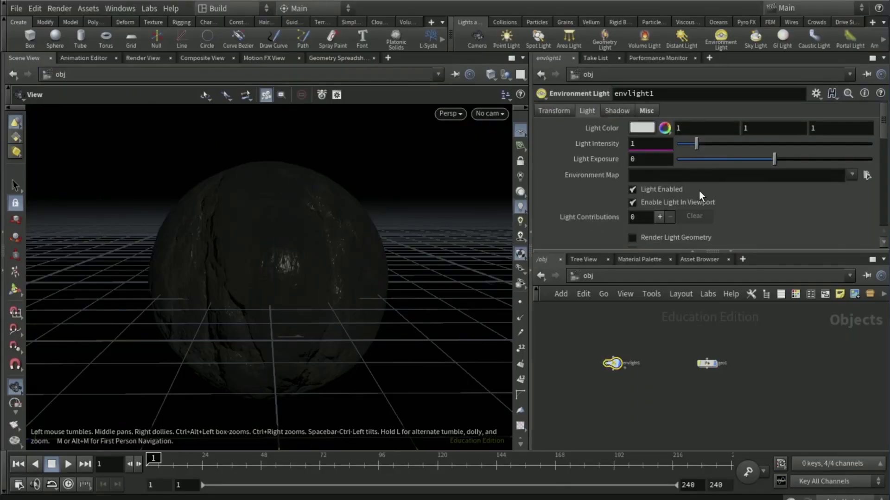
Load D:/hdri/dam_bridge_4k.hdr as the environment light's environment map.
left_click(867, 175)
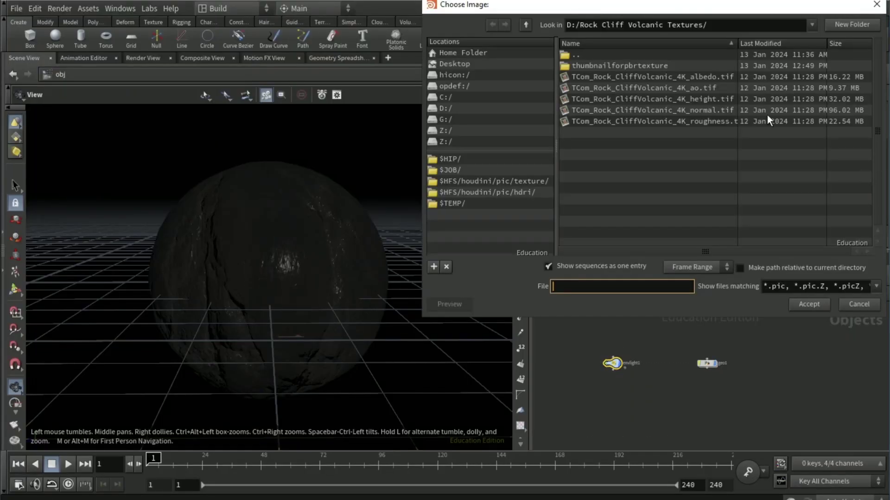
left_click(525, 24)
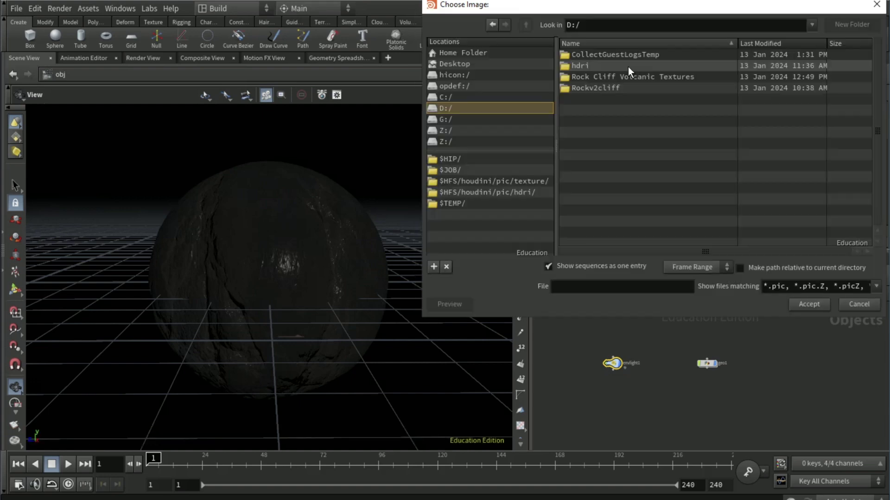
double_click(628, 67)
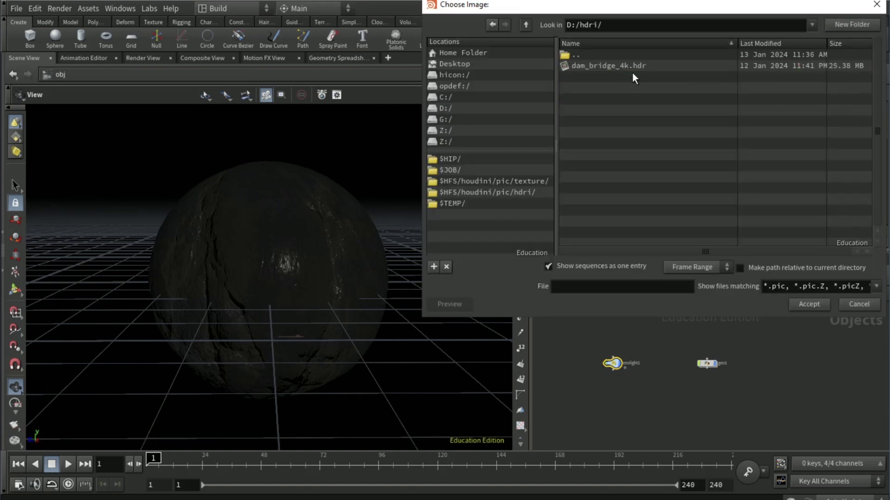
left_click(630, 67)
left_click(800, 305)
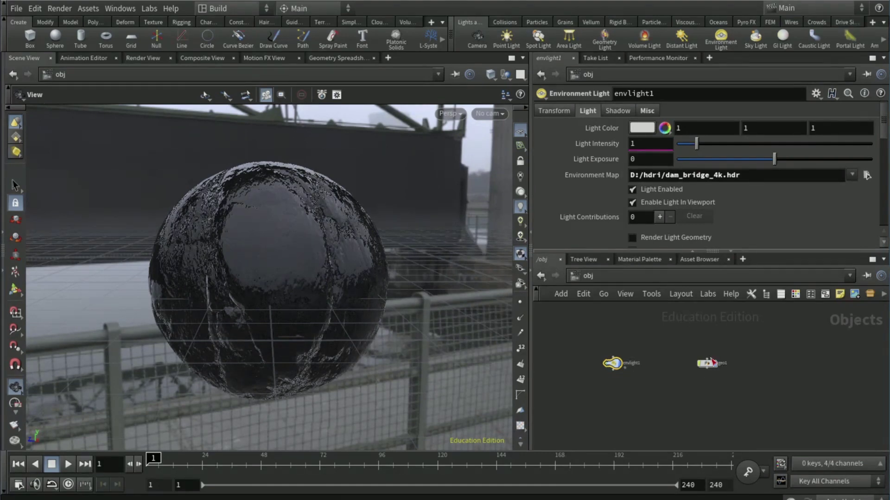
Set the environment light's intensity to 0.35 and disable the light in the viewport.
mouse_move(712, 366)
left_click(683, 141)
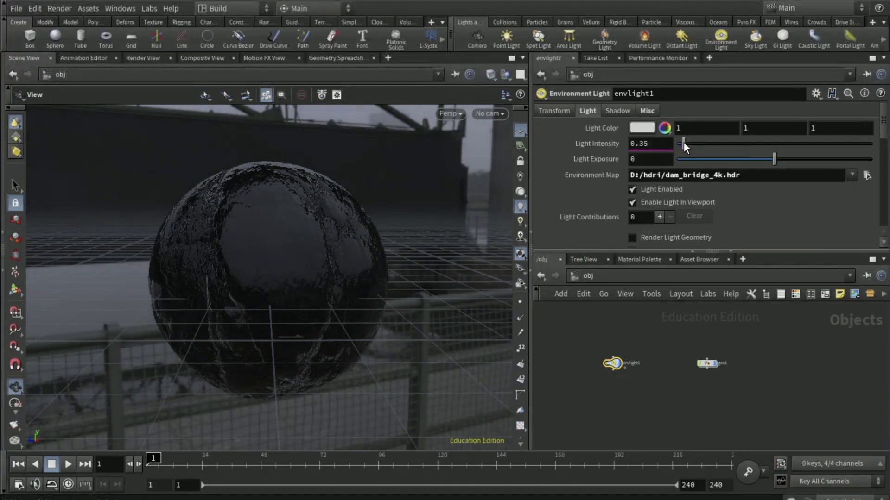
left_click(657, 203)
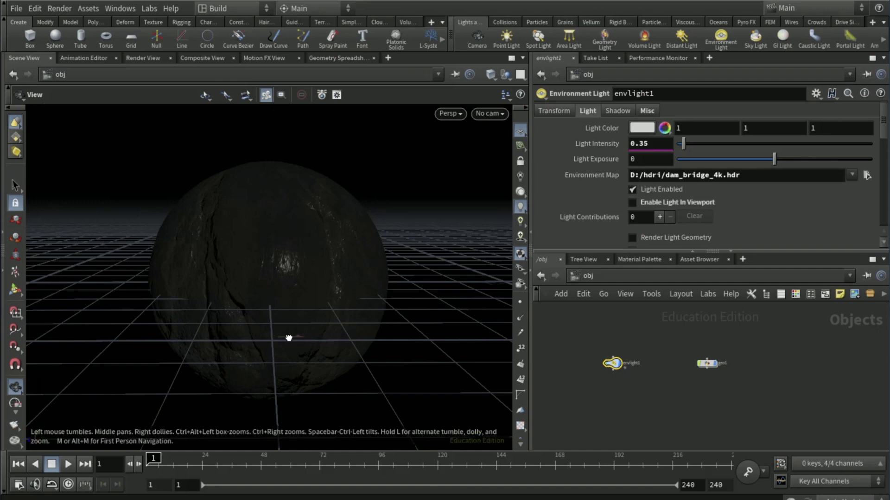
Add an area light at one side of the sphere with the orange color 1, 0.5, 0.
left_click_drag(290, 337, 349, 296)
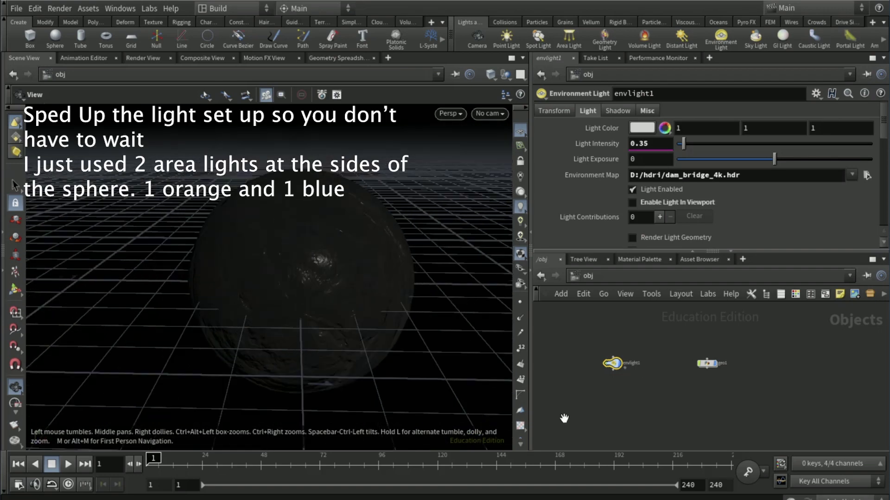
left_click(568, 39)
key("Return")
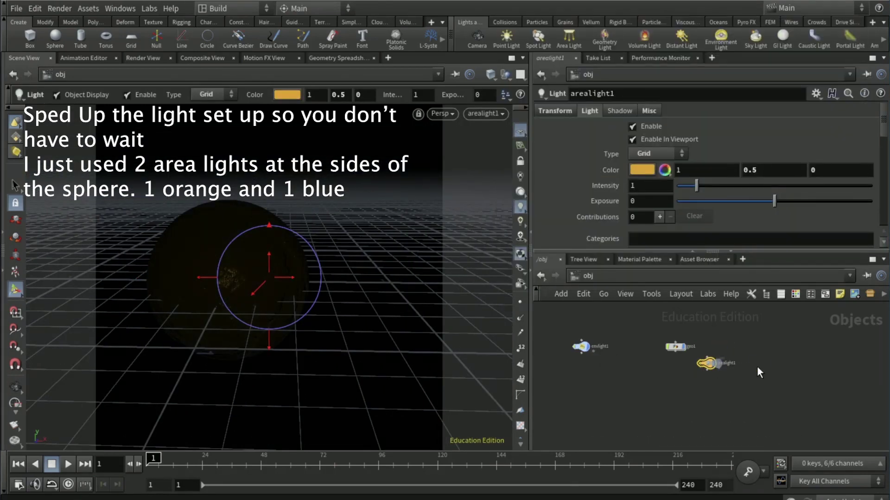
Add a second area light and aim it at the sphere from the opposite side while looking through it.
left_click(486, 113)
mouse_move(557, 199)
left_click(629, 217)
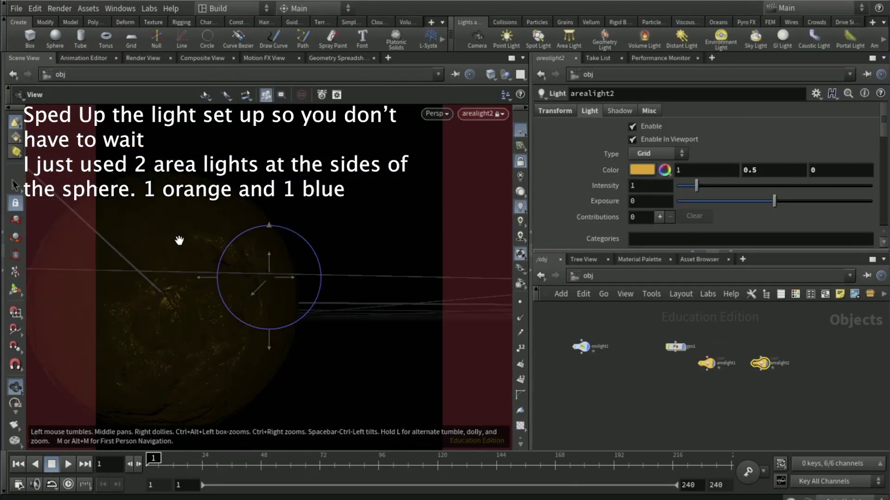
left_click_drag(179, 238, 423, 188)
Set the second area light's color to blue (0, 0.5, 1) and view the sphere without the light's camera.
left_click(642, 171)
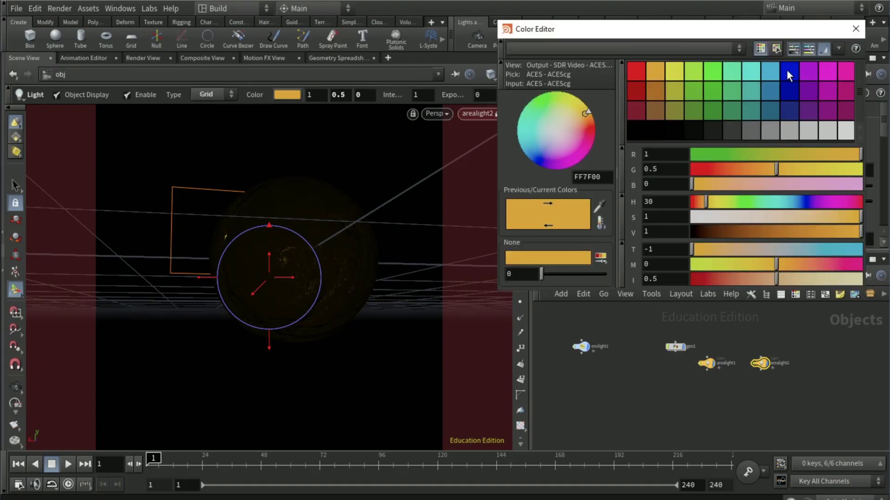
left_click(786, 69)
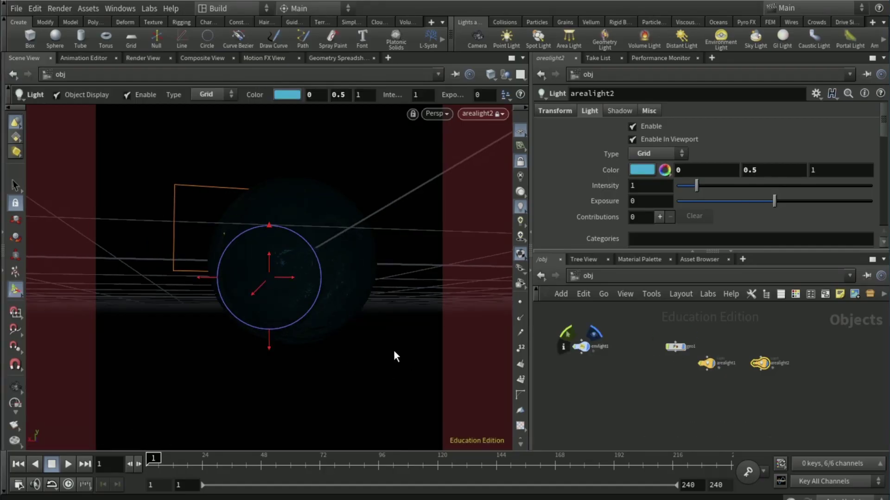
key("Escape")
left_click_drag(341, 331, 332, 351)
key("Return")
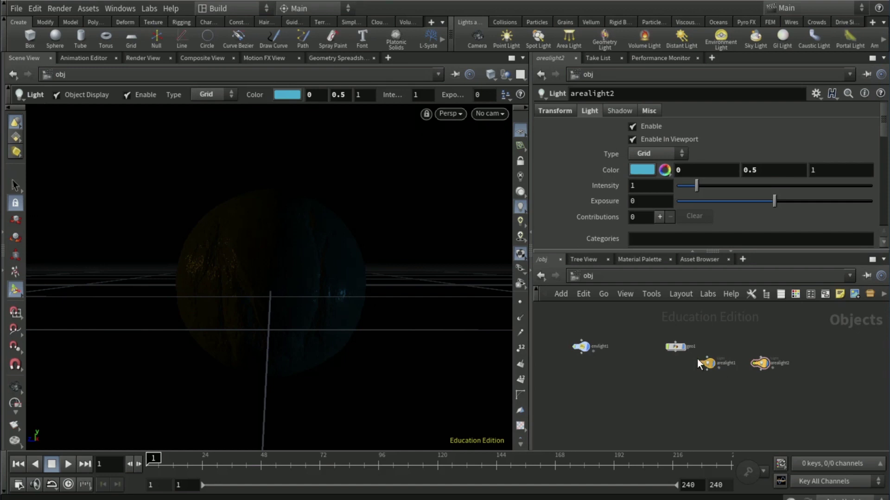
Open the material network inside the sphere's geometry object and switch the viewport shading to Flat Shaded.
left_click(680, 346)
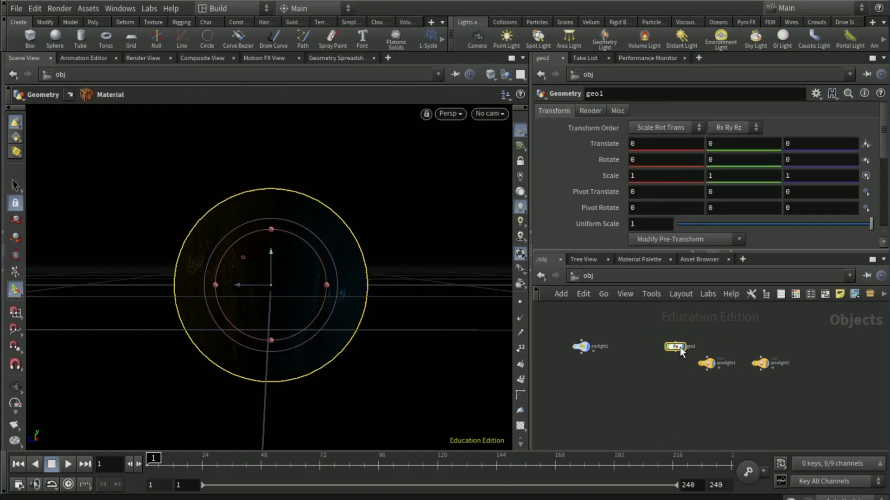
double_click(679, 346)
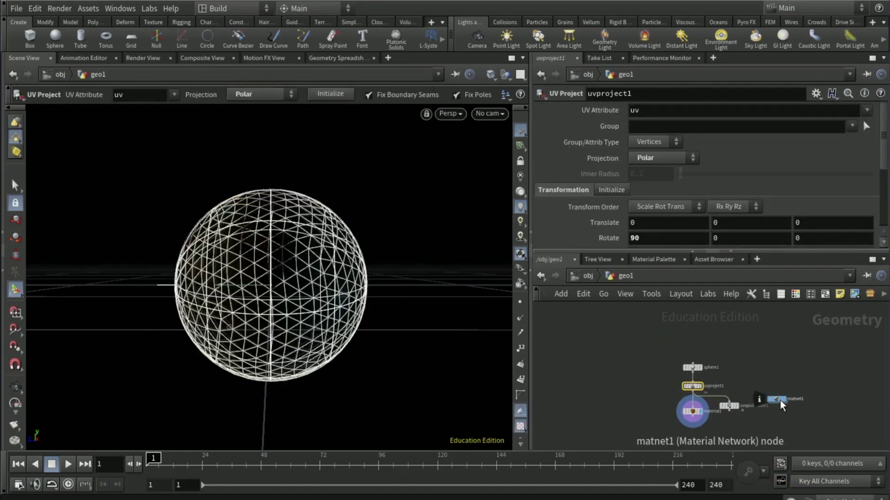
double_click(781, 402)
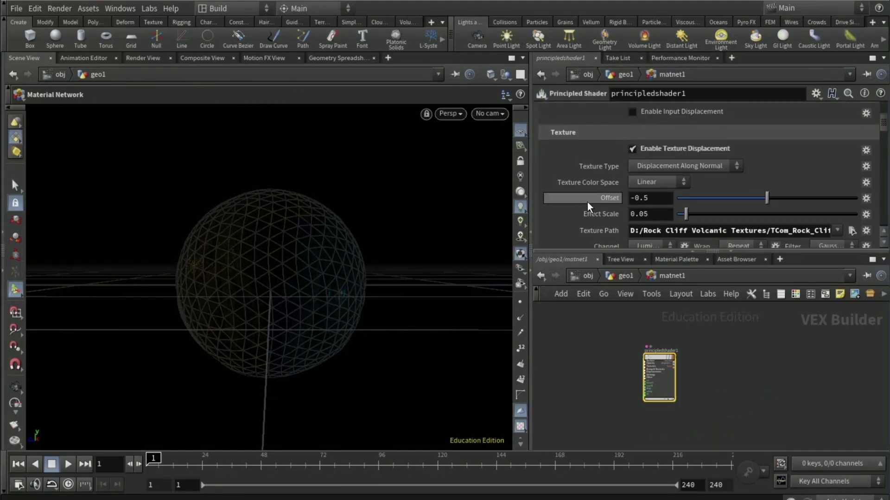
scroll(589, 207, "down", 1)
scroll(589, 184, "up", 5)
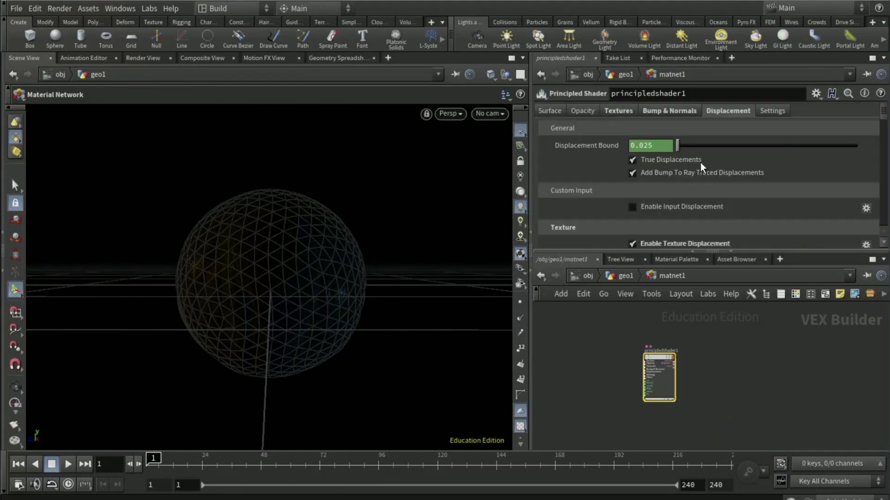
scroll(554, 206, "down", 5)
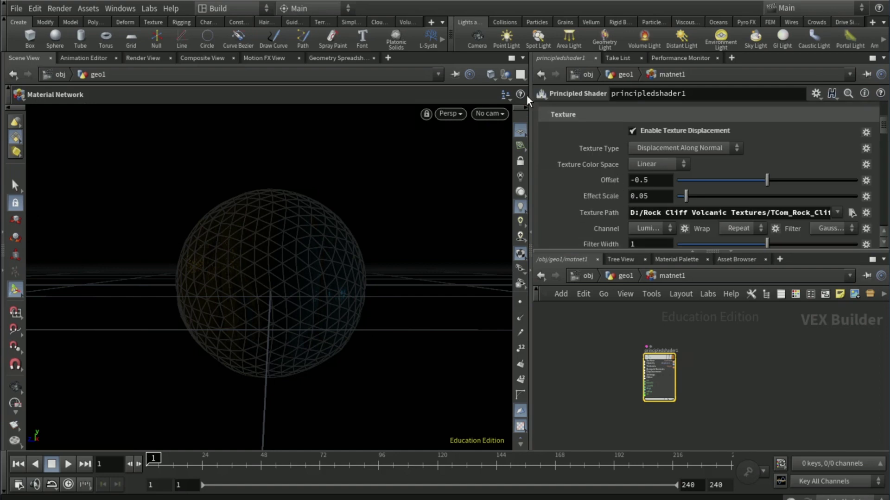
left_click(496, 78)
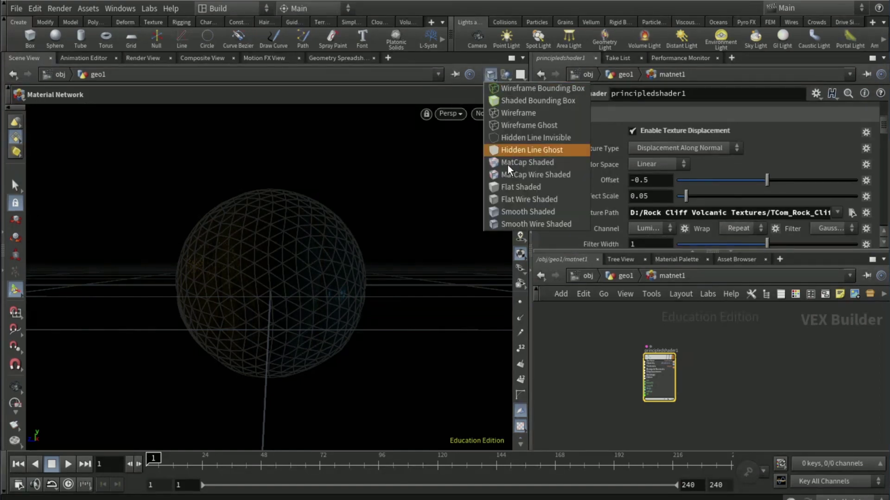
left_click(522, 187)
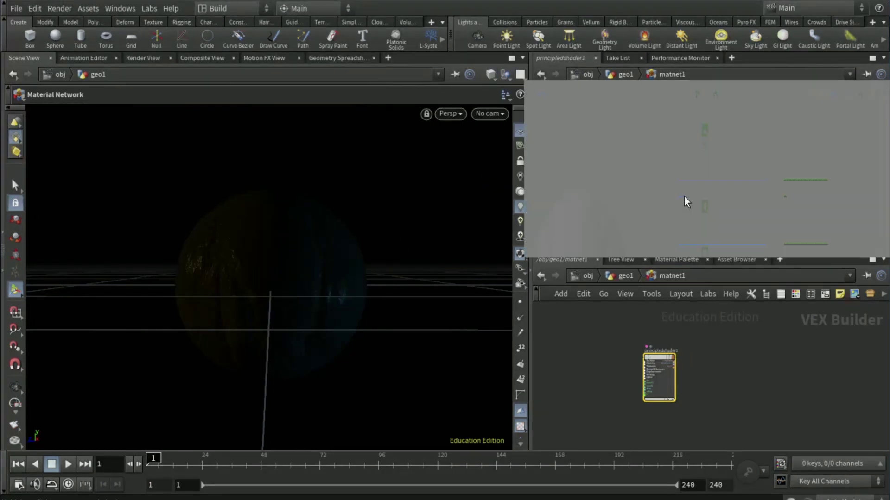
Set the Principled Shader's displacement Effect Scale to 0.375 and render the sphere in the Render View.
left_click_drag(686, 200, 719, 201)
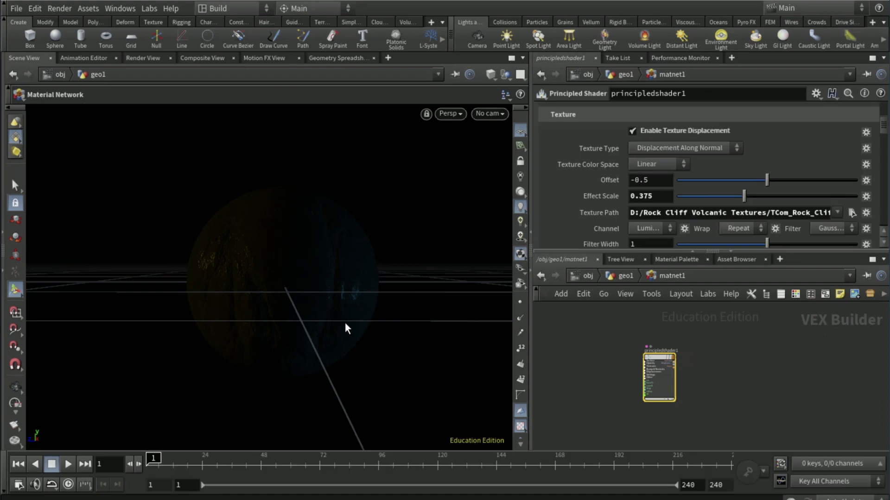
mouse_move(333, 329)
left_mouse_down()
mouse_move(324, 332)
mouse_move(331, 320)
left_mouse_up()
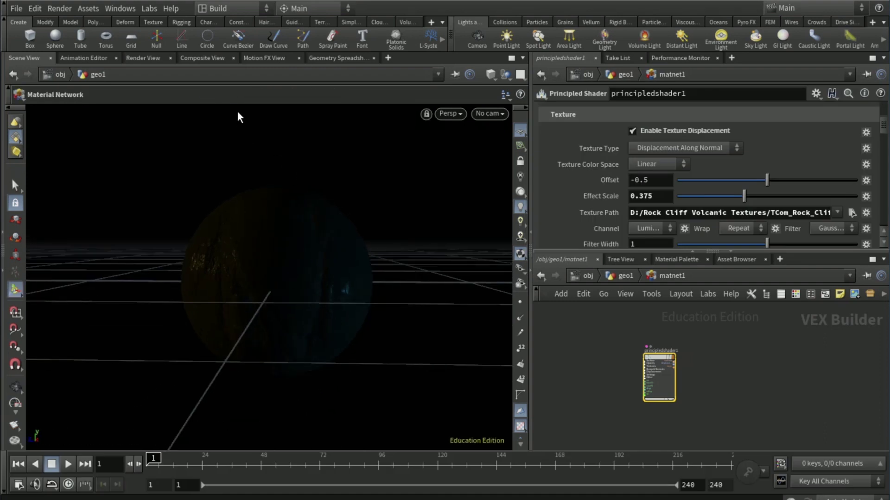
left_click(139, 58)
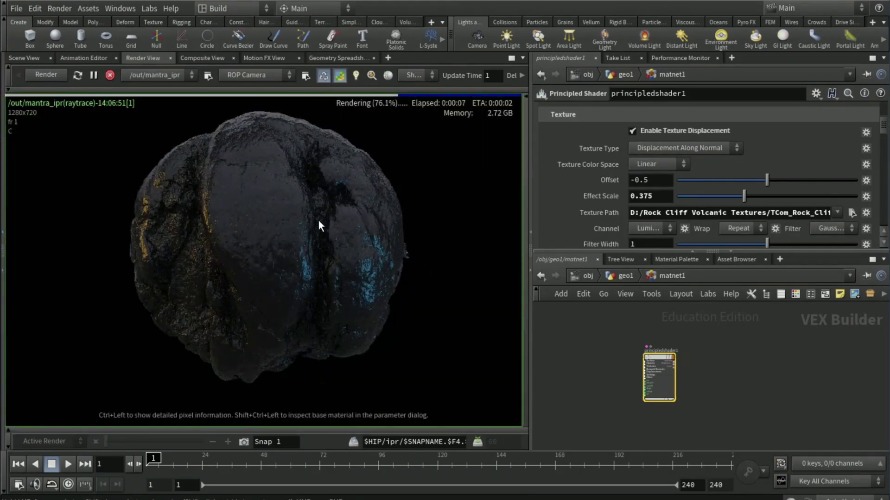
Try displacement Effect Scale values of 0.739 and higher in the render, and set it to 0.21.
left_click_drag(774, 194, 810, 194)
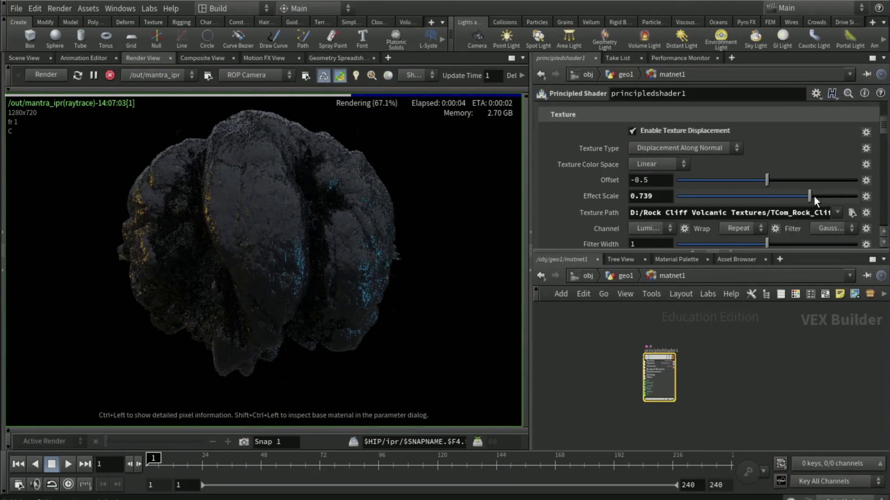
left_click_drag(814, 196, 852, 196)
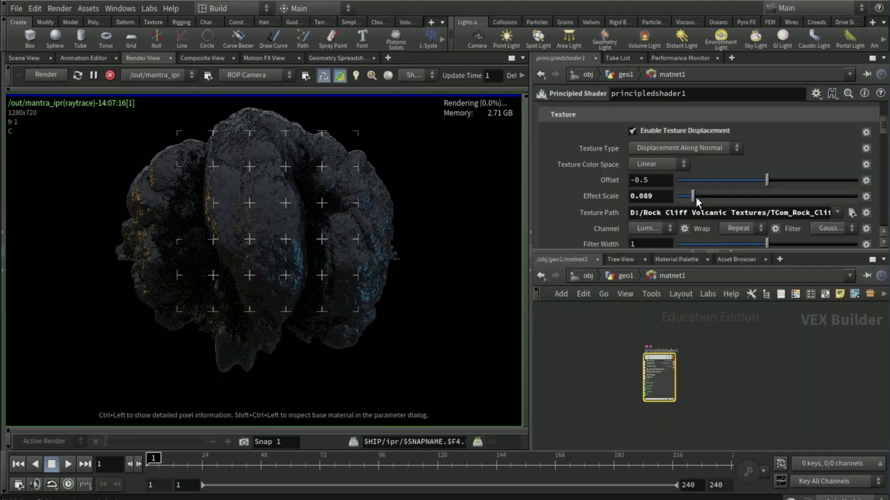
left_click(714, 196)
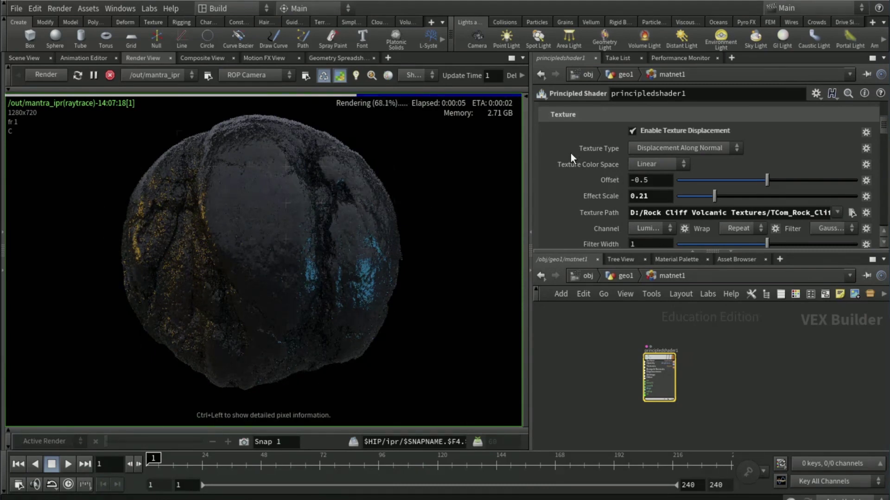
Set the Principled Shader's specular Roughness to 0.808 and render the sphere with it.
scroll(574, 186, "up", 4)
scroll(568, 200, "up", 1)
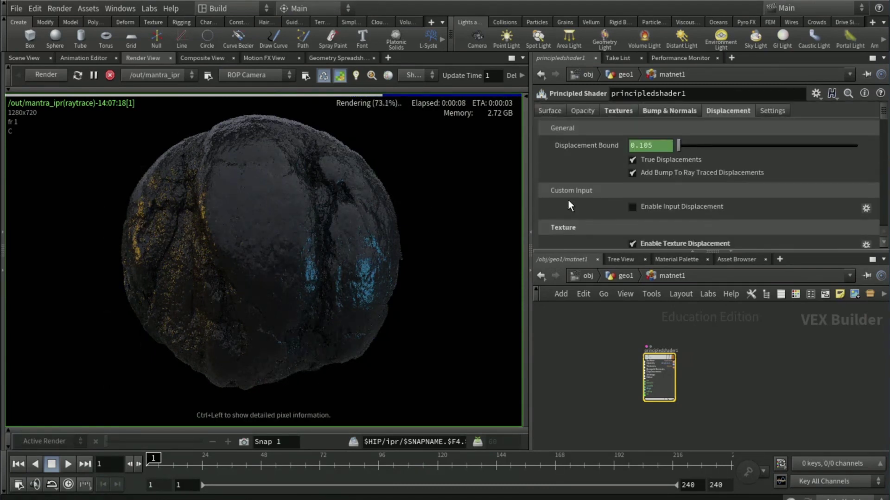
left_click(559, 110)
scroll(579, 199, "down", 7)
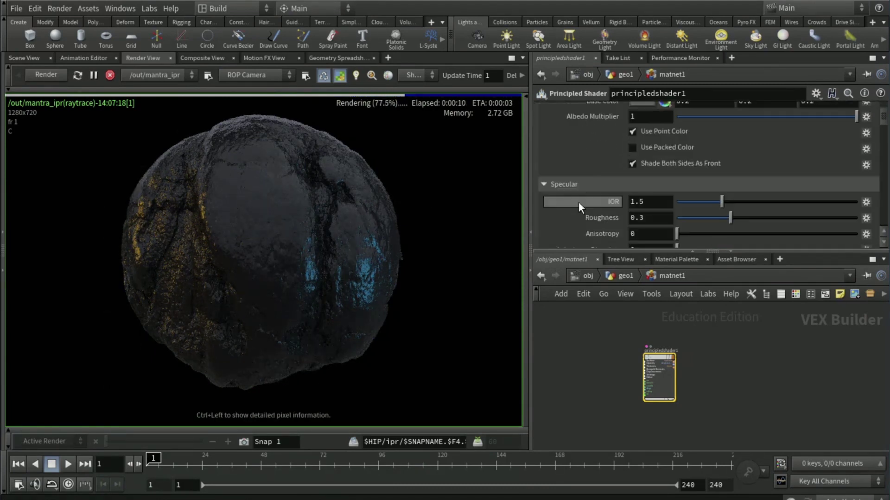
scroll(593, 210, "down", 7)
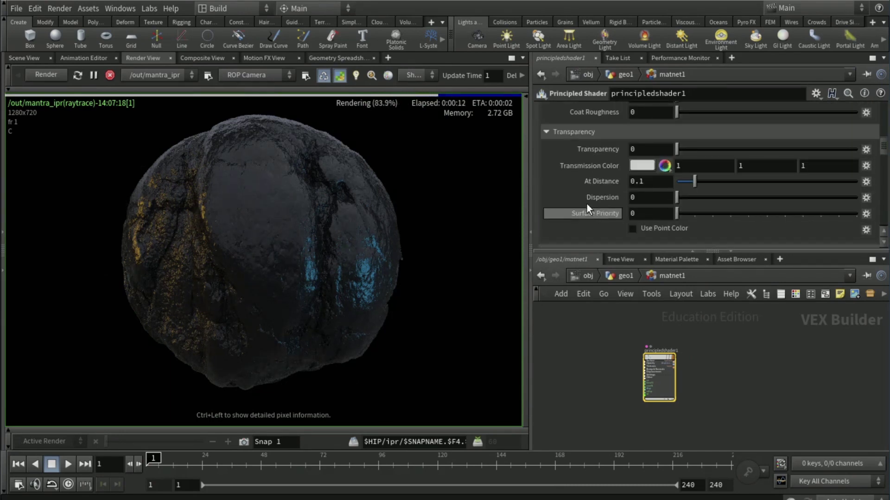
scroll(586, 204, "up", 8)
scroll(589, 192, "up", 7)
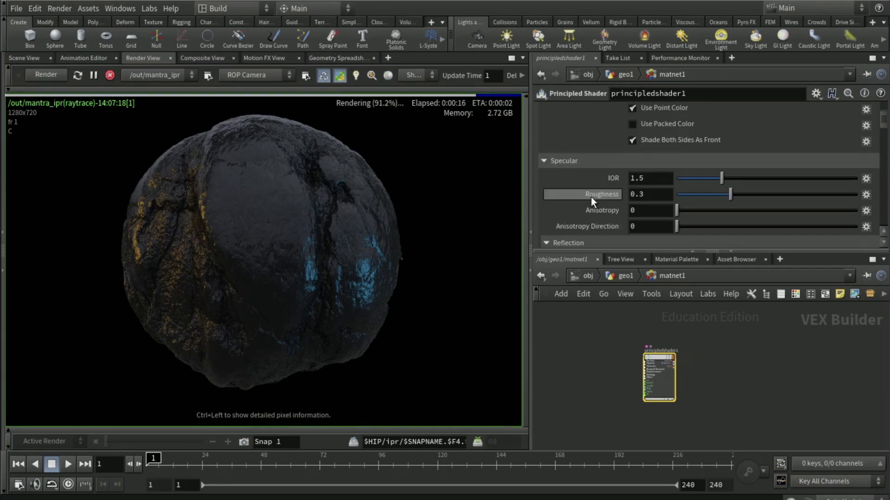
scroll(591, 197, "down", 3)
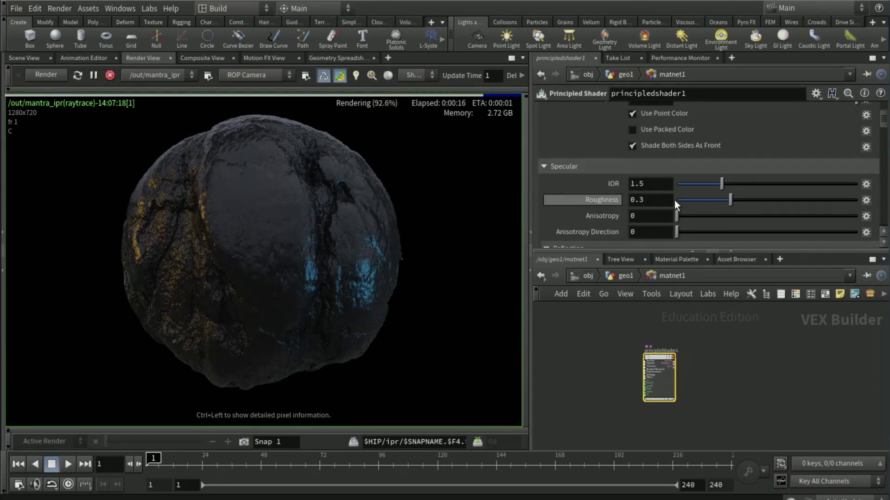
left_click(732, 199)
left_click(792, 200)
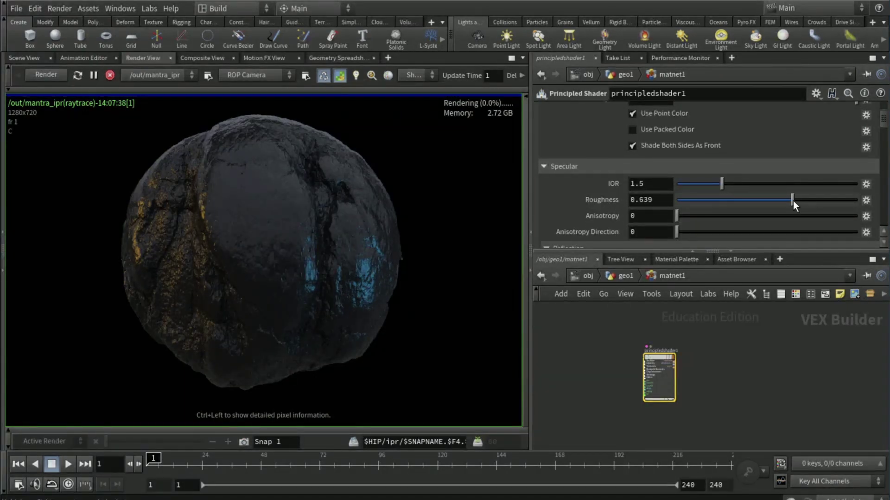
left_click(822, 200)
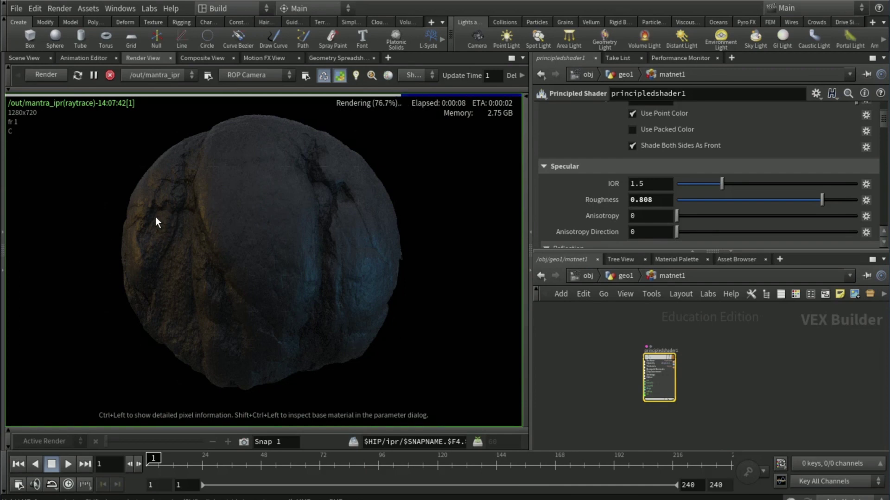
Set the Principled Shader's Base Color to white (1, 1, 1) and re-render the sphere.
scroll(571, 205, "up", 3)
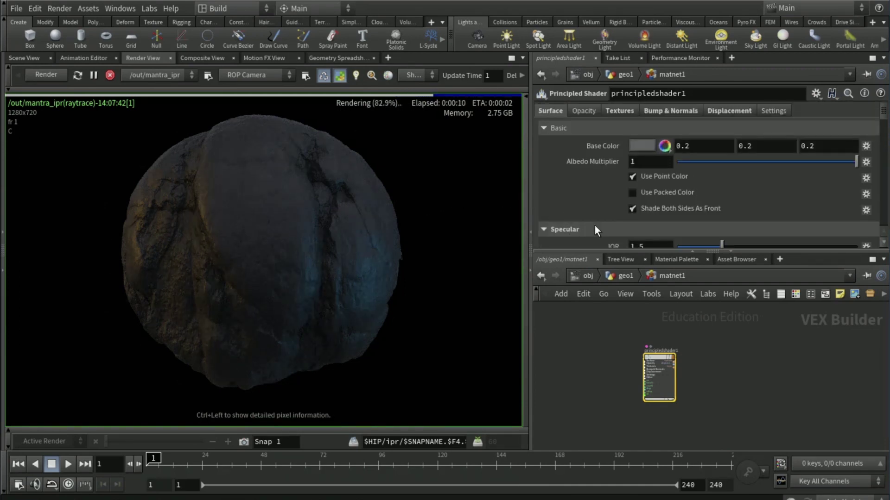
left_click(572, 110)
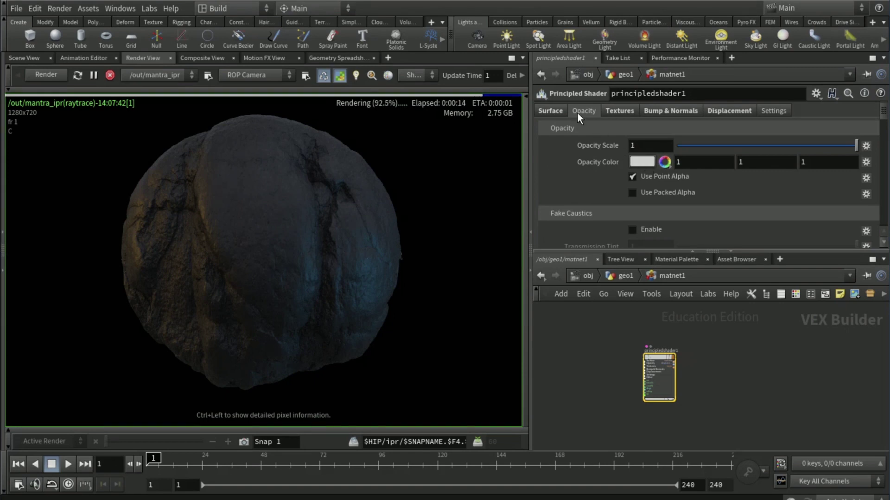
left_click(549, 111)
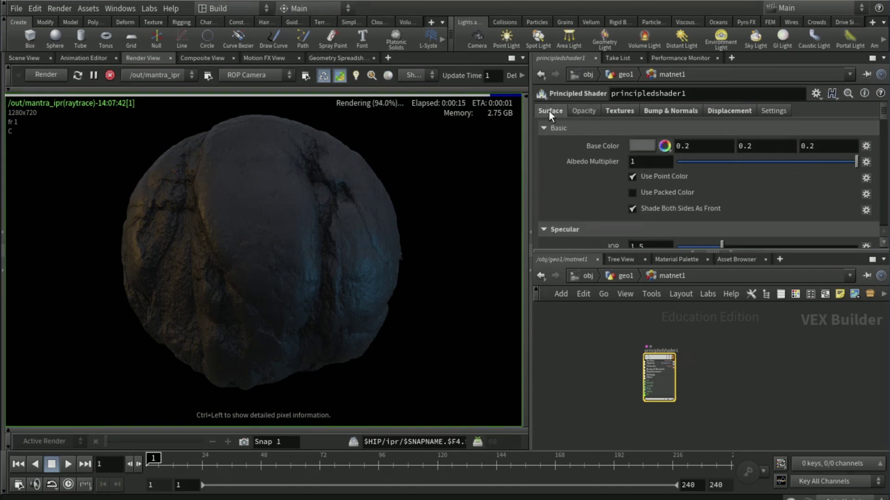
left_click(641, 146)
left_click(842, 132)
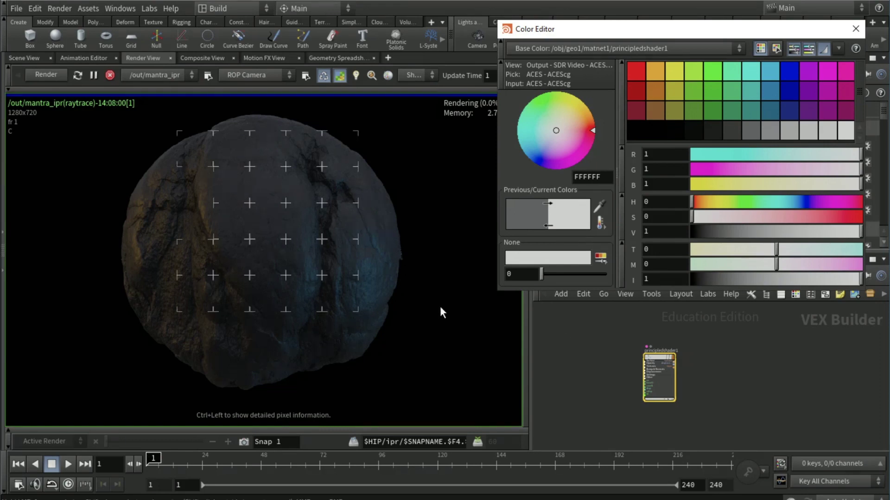
left_click(856, 30)
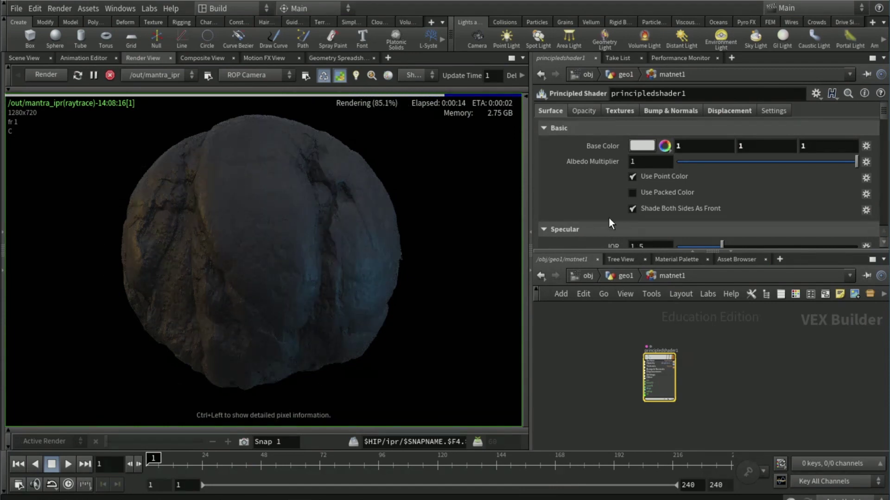
scroll(598, 216, "down", 4)
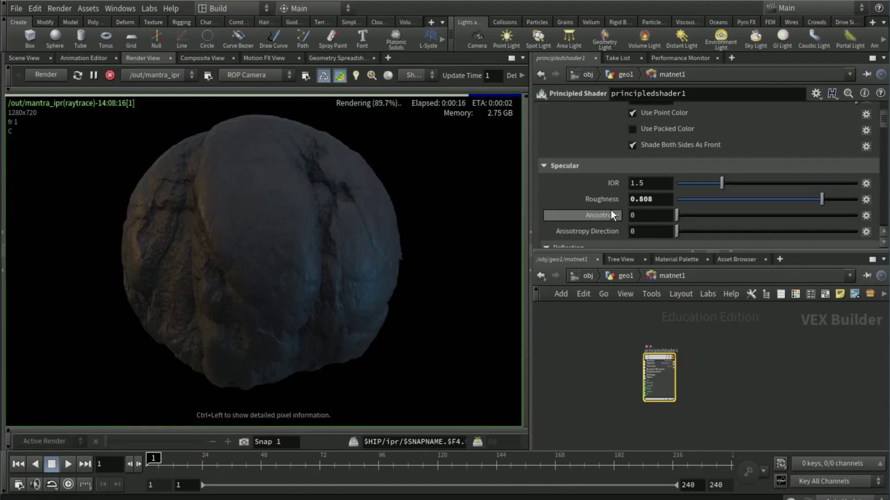